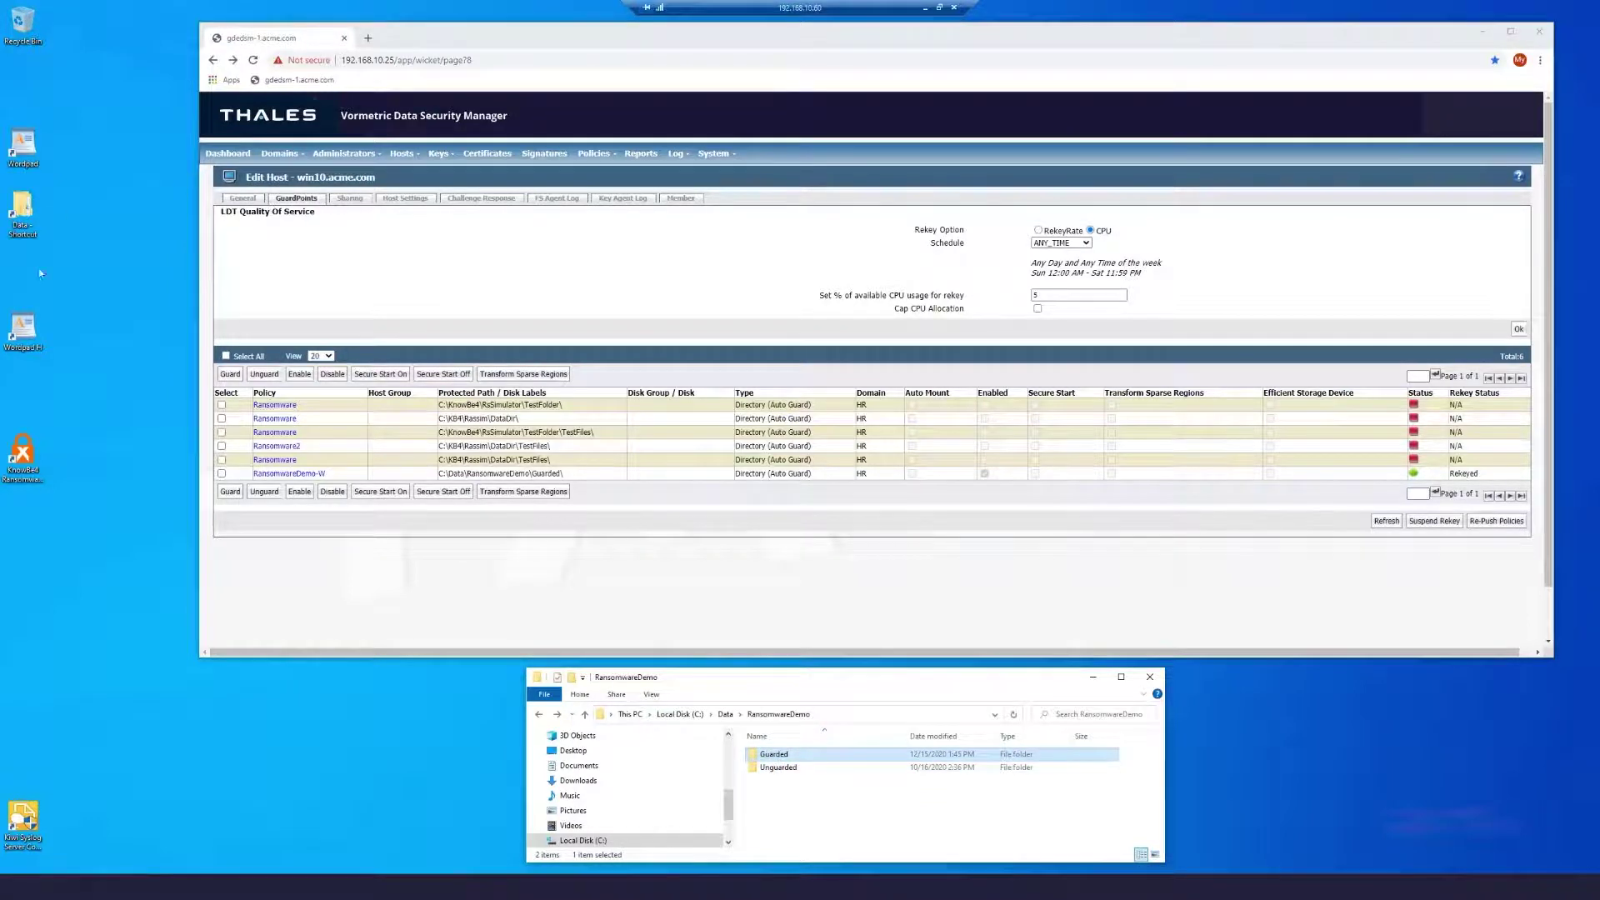
Step: Start WordPad and view the two most recently used VIP documents one after the other
{"action": "left_click", "coordinate": [33, 352]}
{"action": "left_click", "coordinate": [26, 148]}
{"action": "double_click", "coordinate": [26, 147]}
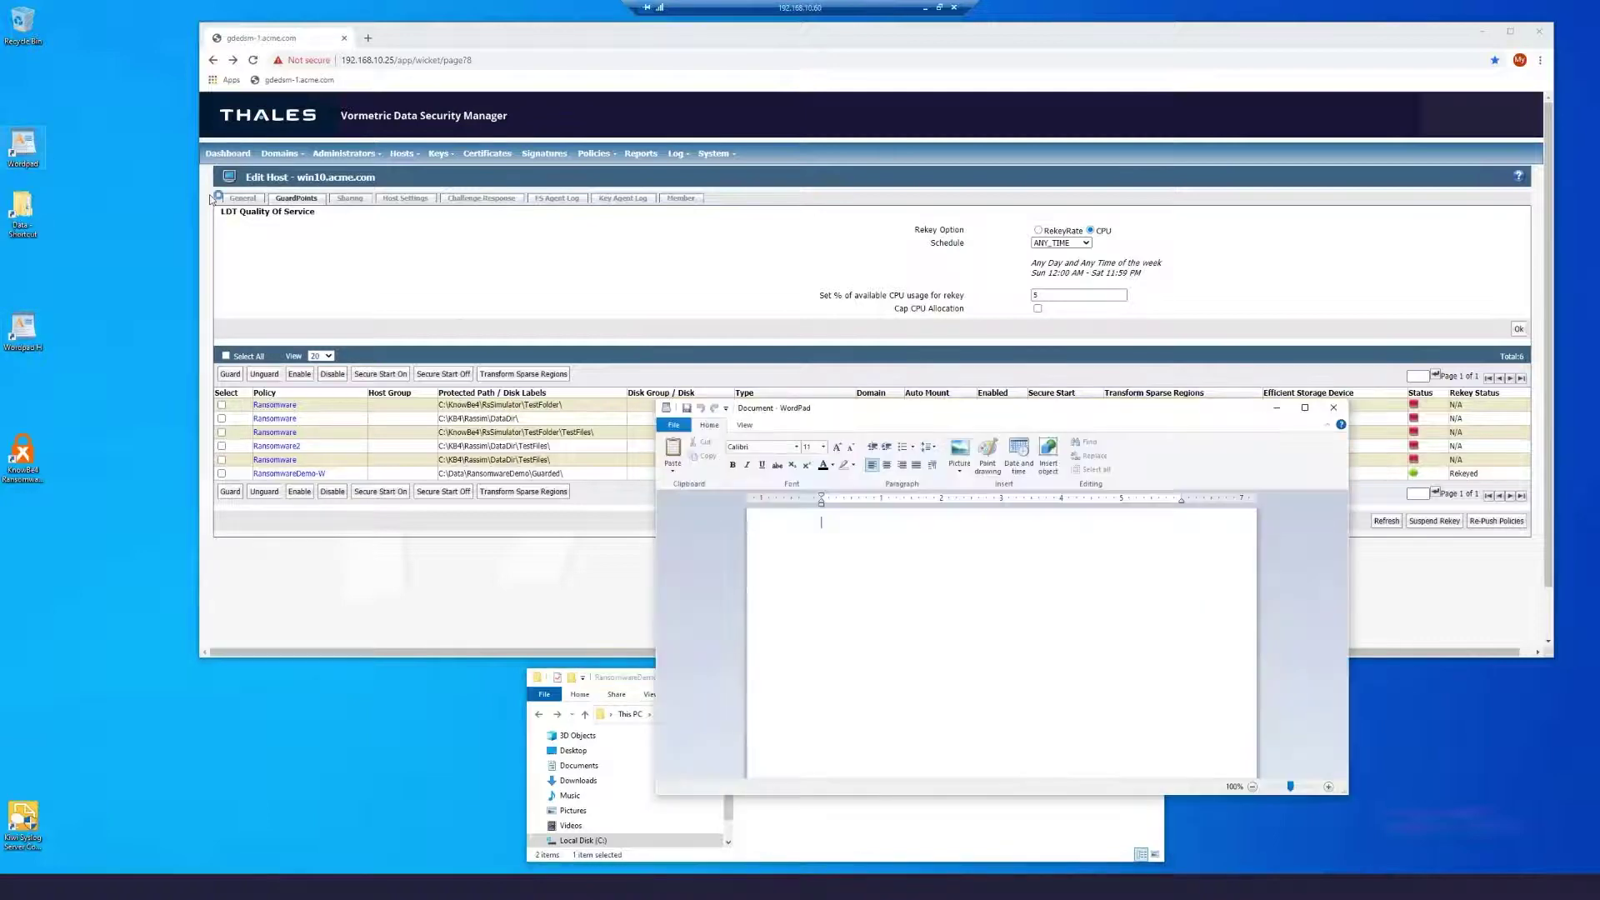
{"action": "left_click", "coordinate": [675, 426]}
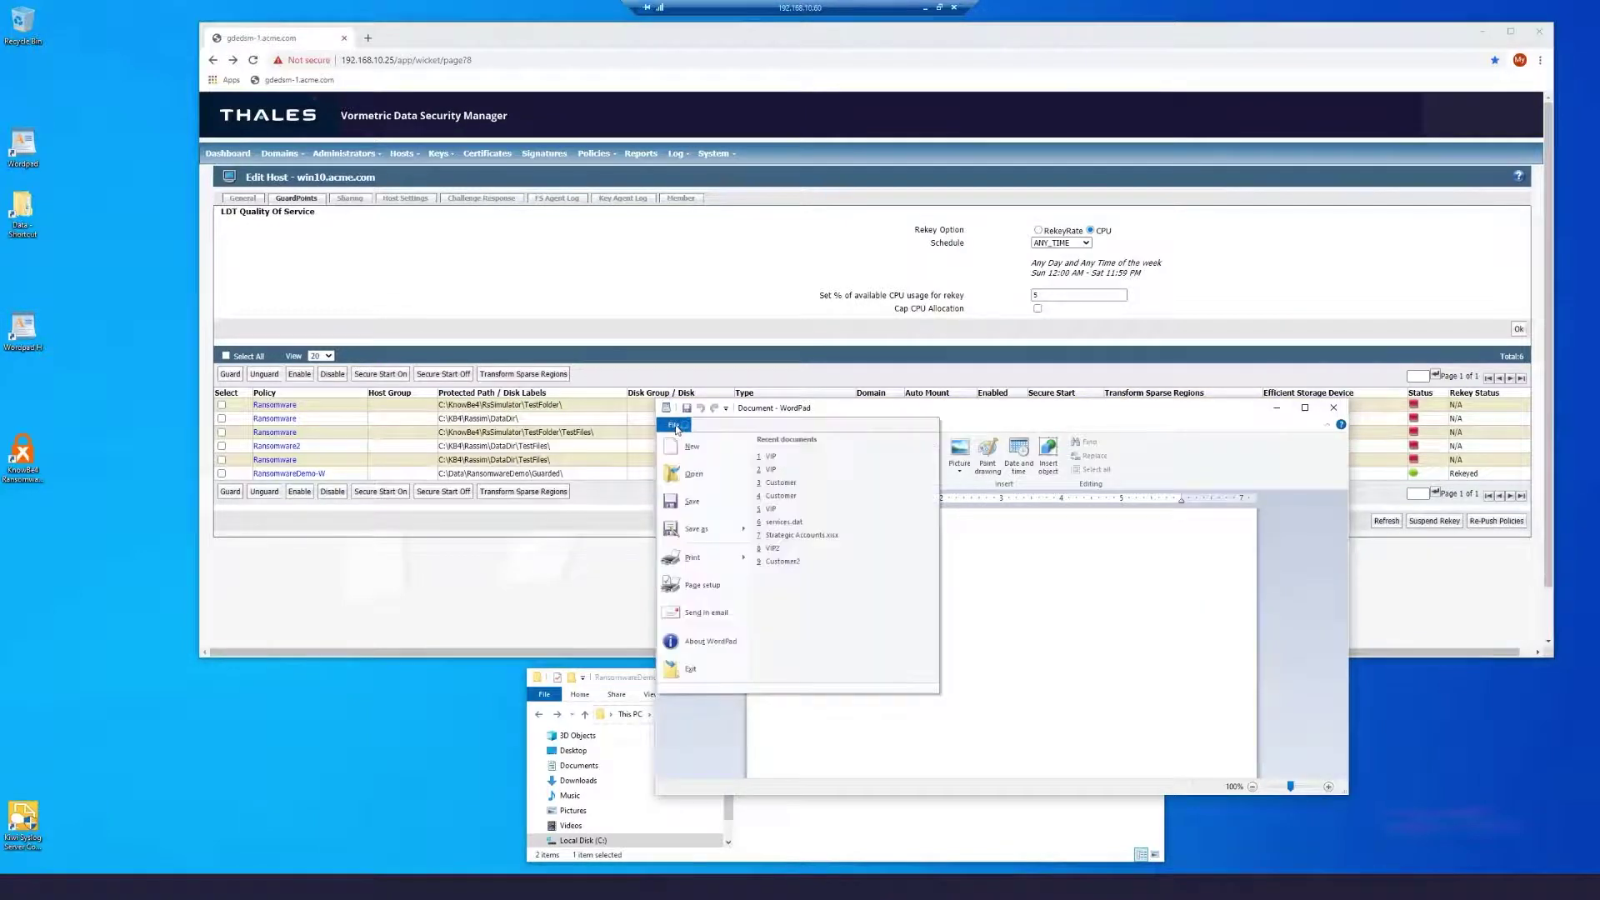
{"action": "left_click", "coordinate": [782, 455]}
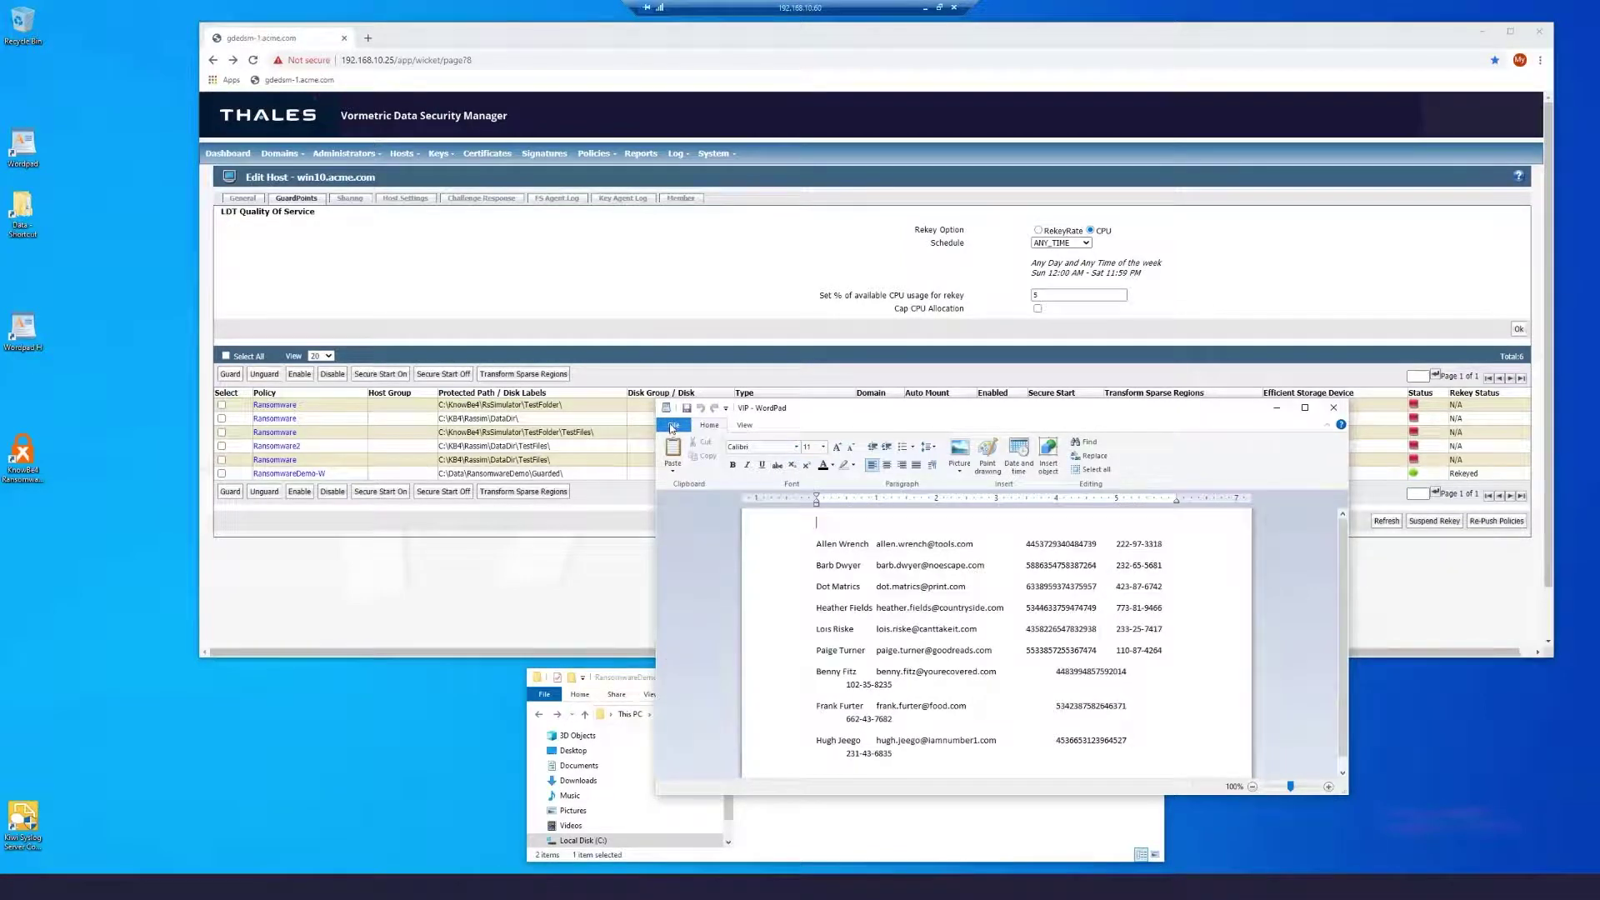
{"action": "left_click", "coordinate": [673, 425]}
{"action": "left_click", "coordinate": [773, 470]}
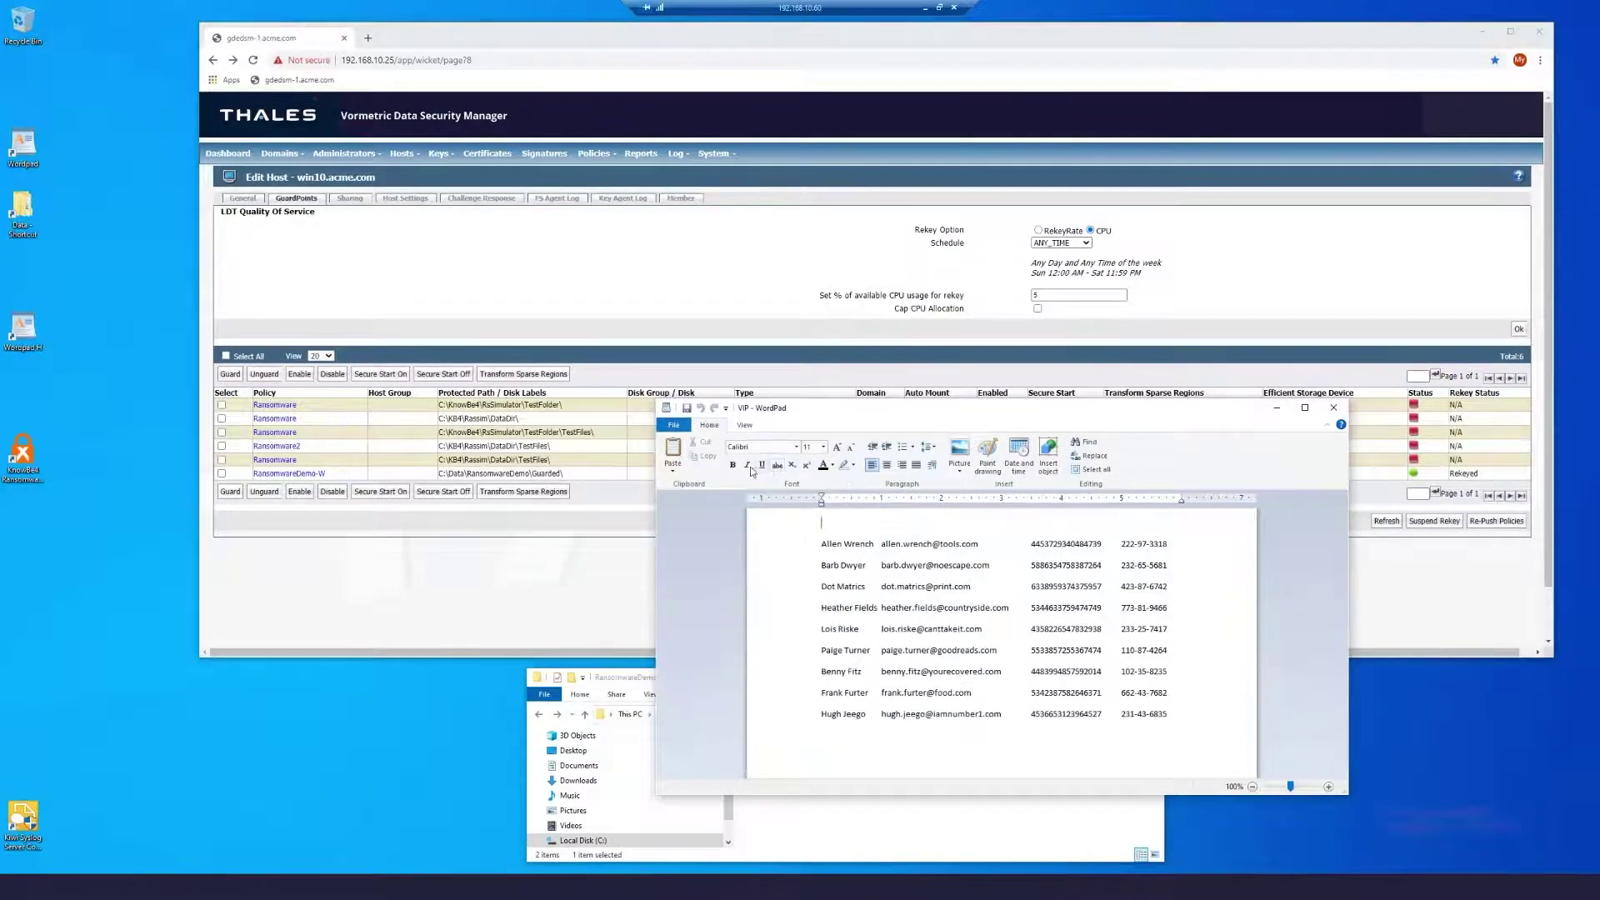
Step: View the two Customer documents from WordPad's recent documents one after the other
{"action": "left_click", "coordinate": [673, 425]}
{"action": "left_click", "coordinate": [781, 482]}
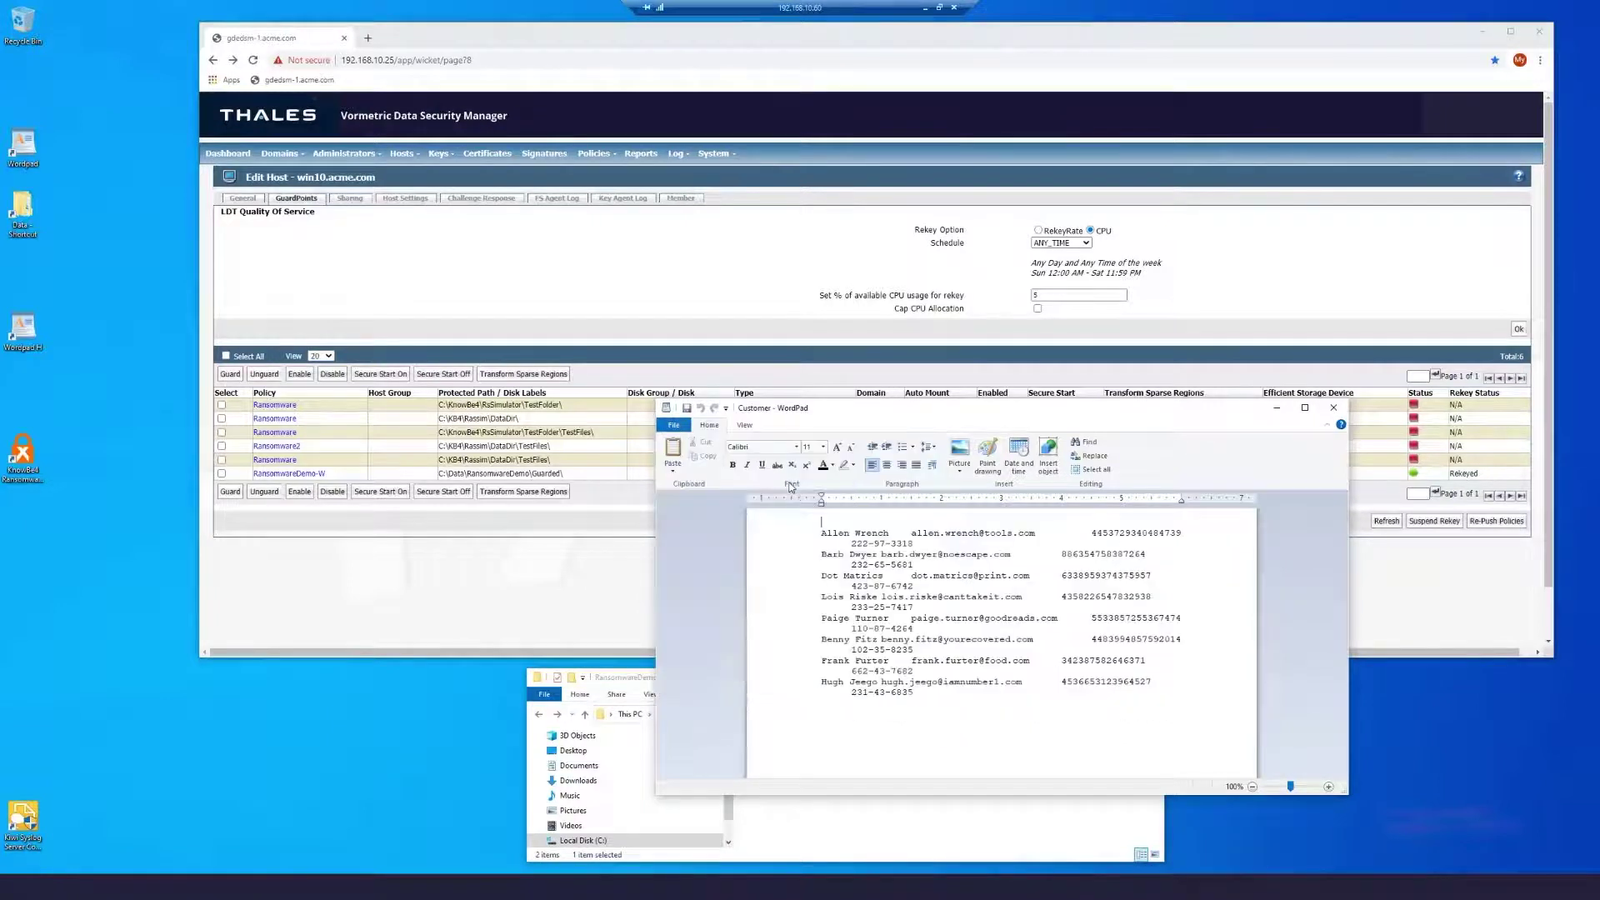
{"action": "left_click", "coordinate": [677, 425]}
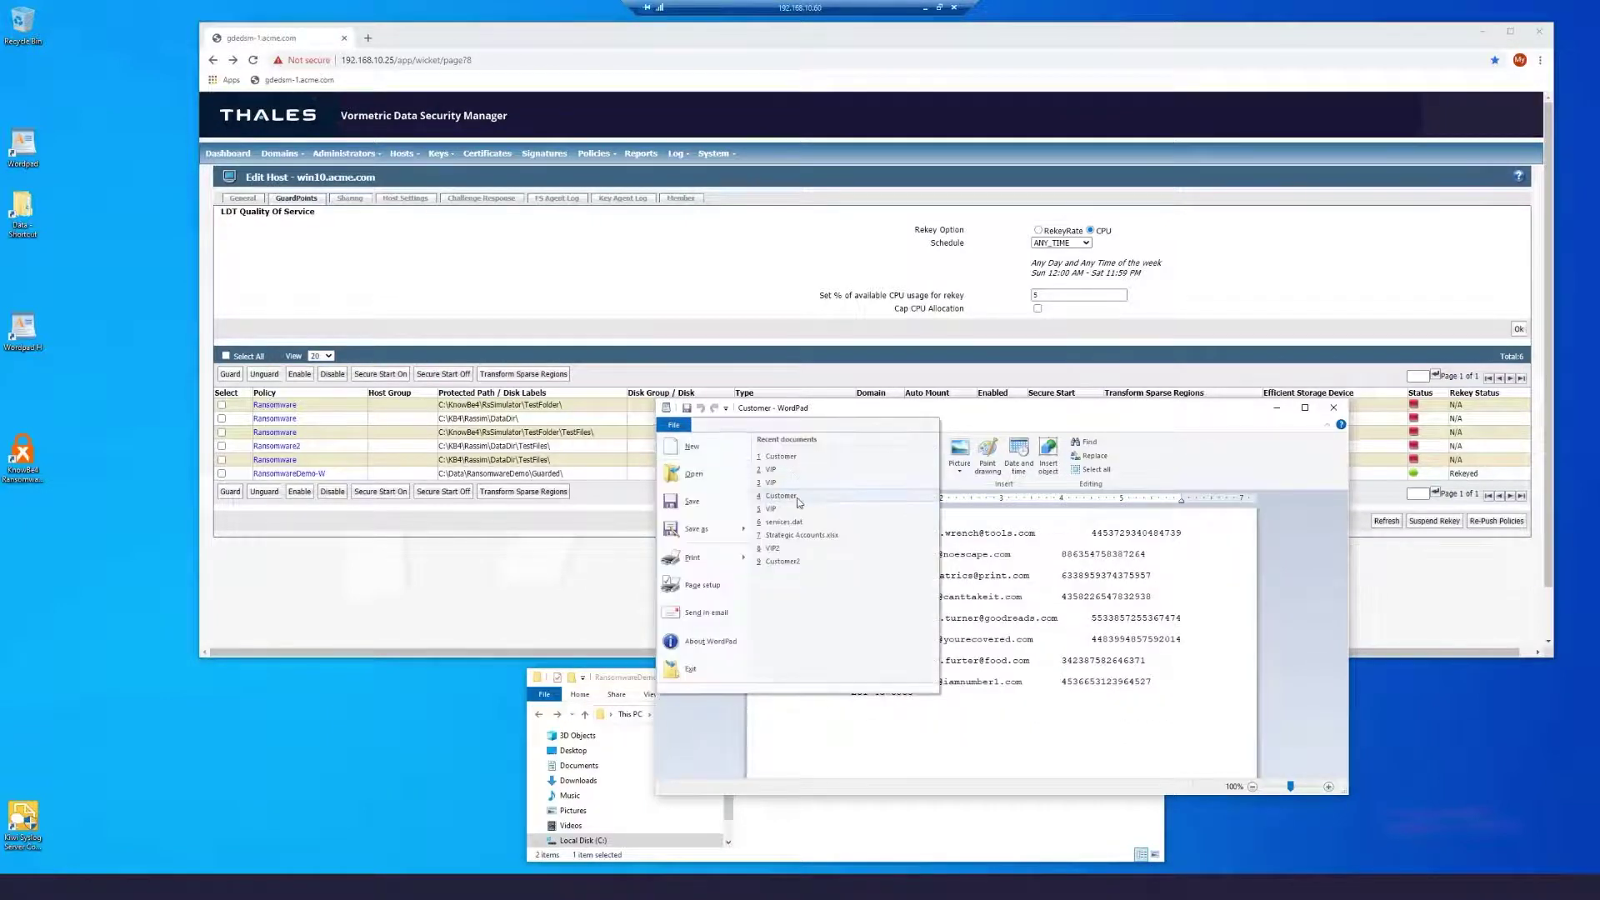
{"action": "left_click", "coordinate": [781, 496]}
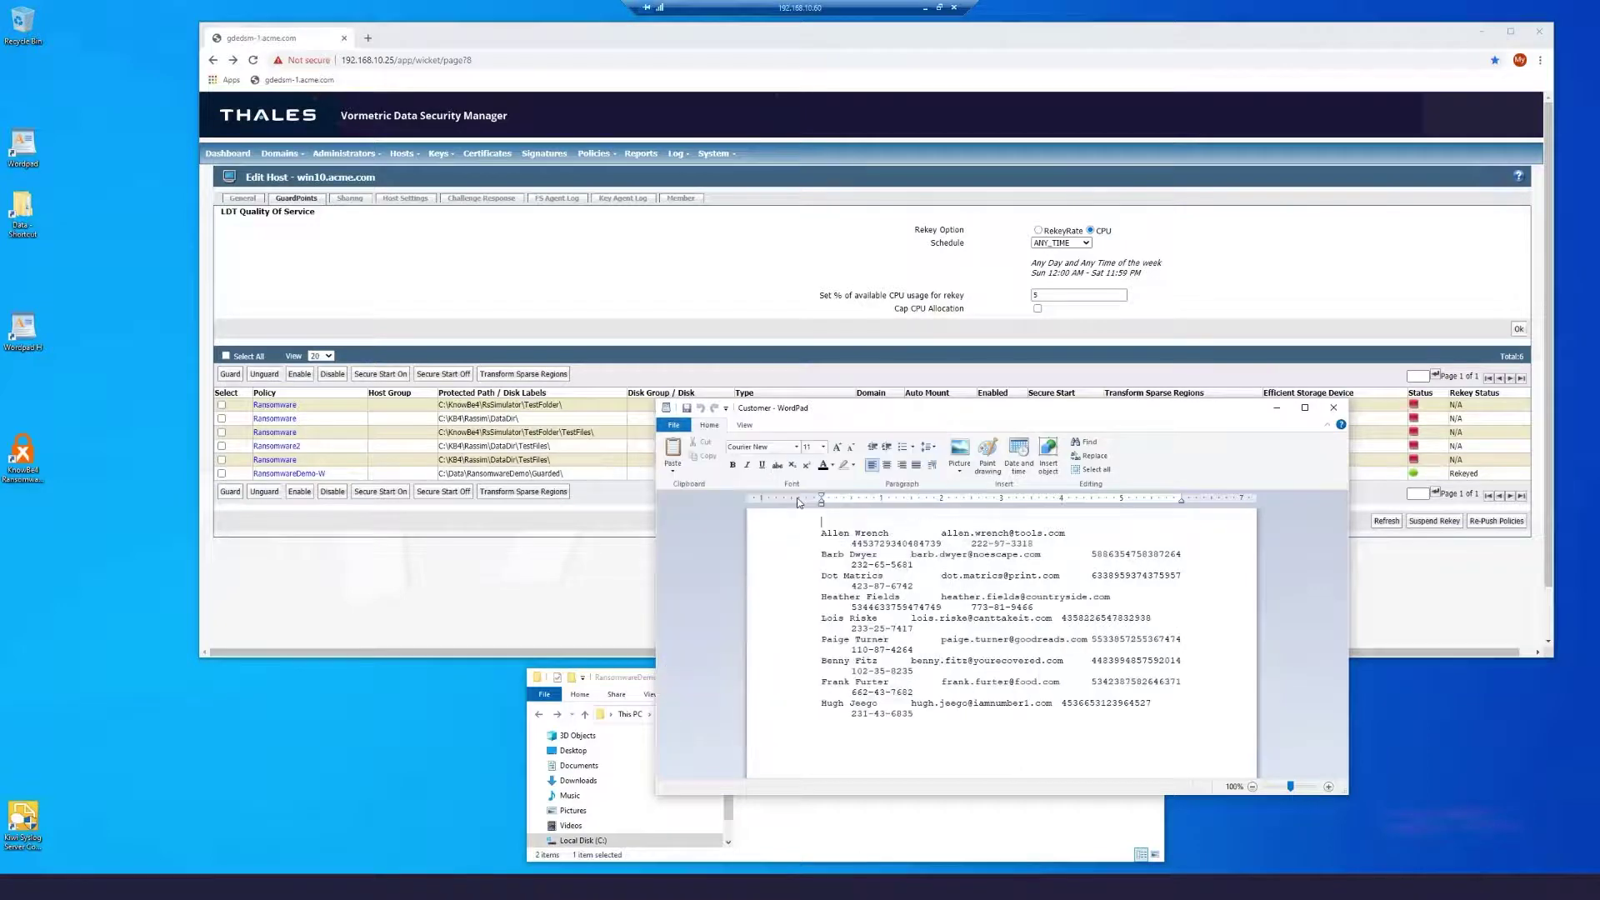
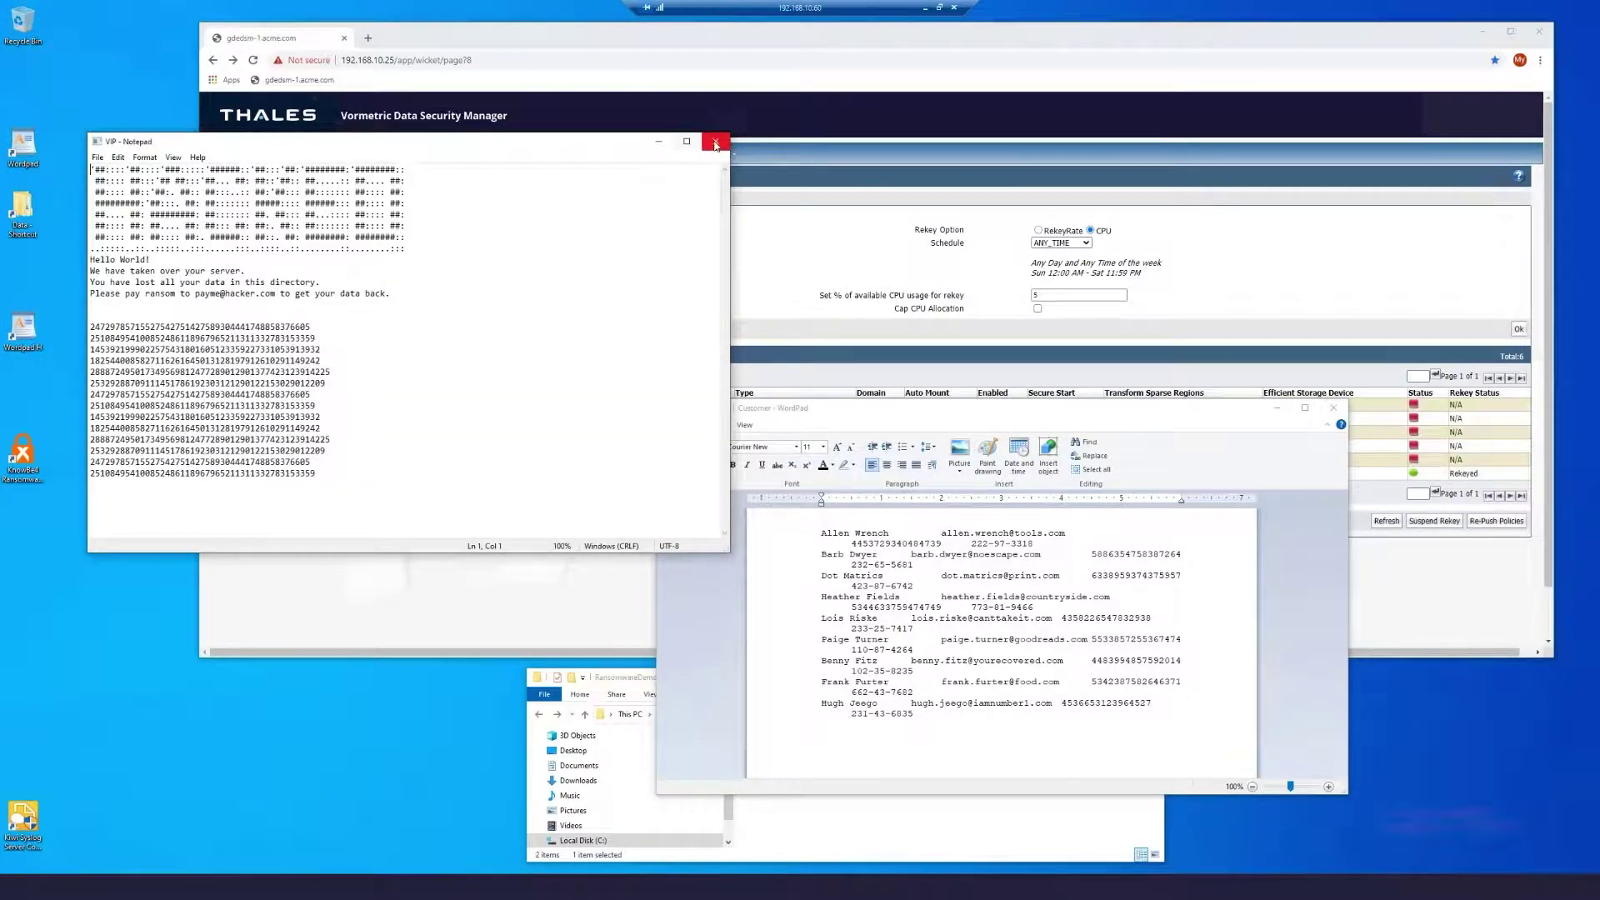
Step: Close the VIP text file in Notepad, and reload the most recent Customer document before closing WordPad
{"action": "left_click", "coordinate": [715, 140]}
{"action": "left_click", "coordinate": [674, 425]}
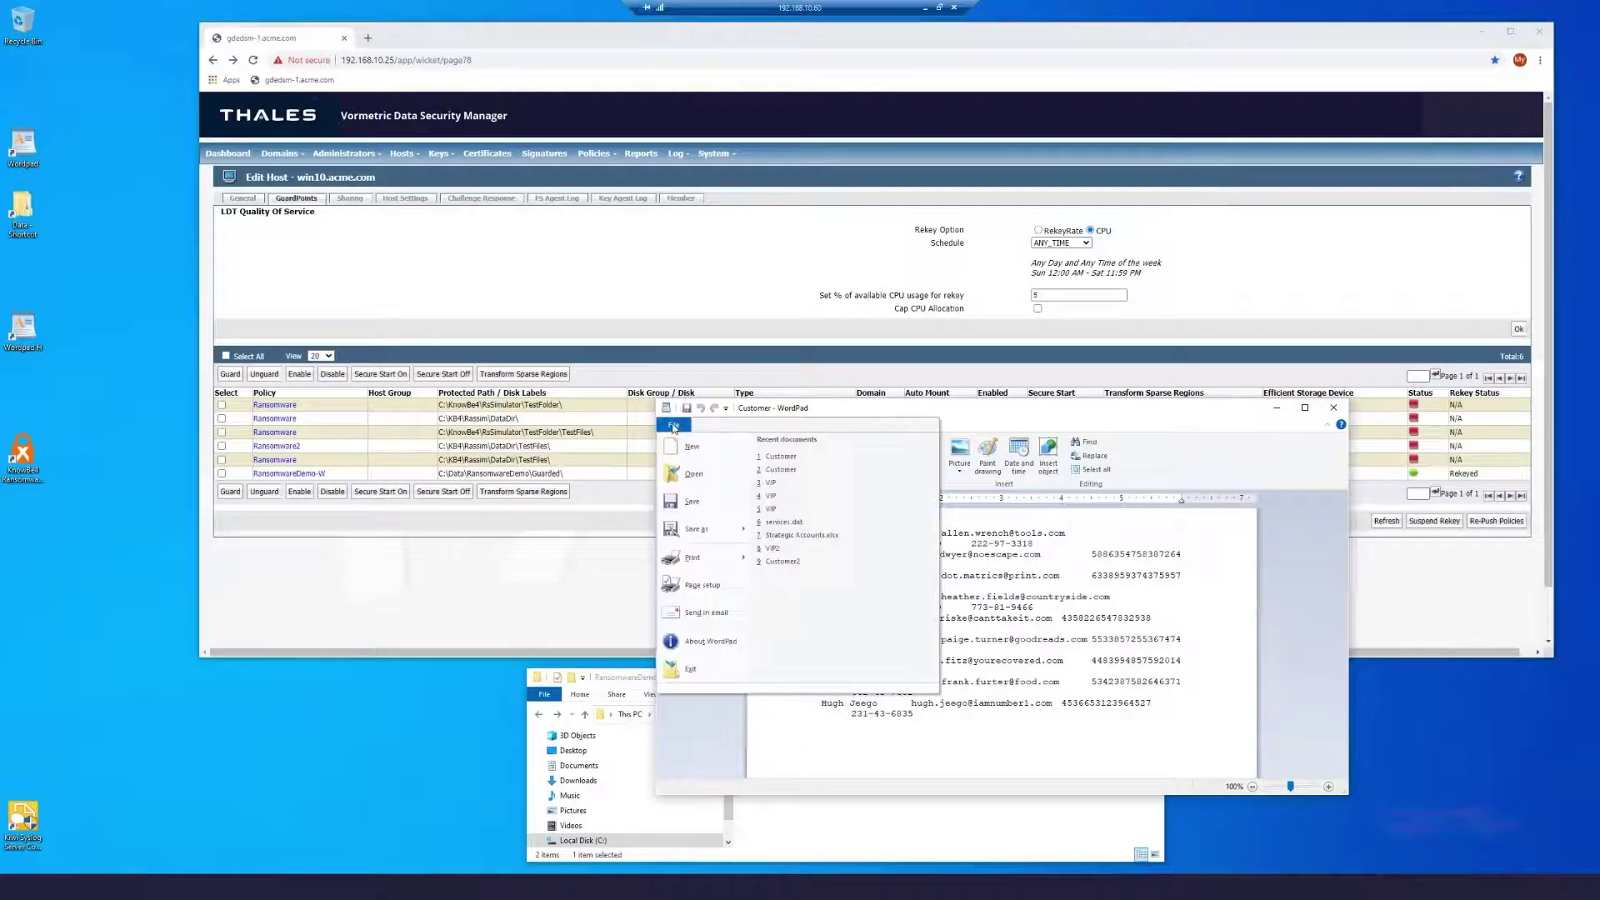
{"action": "left_click", "coordinate": [783, 457]}
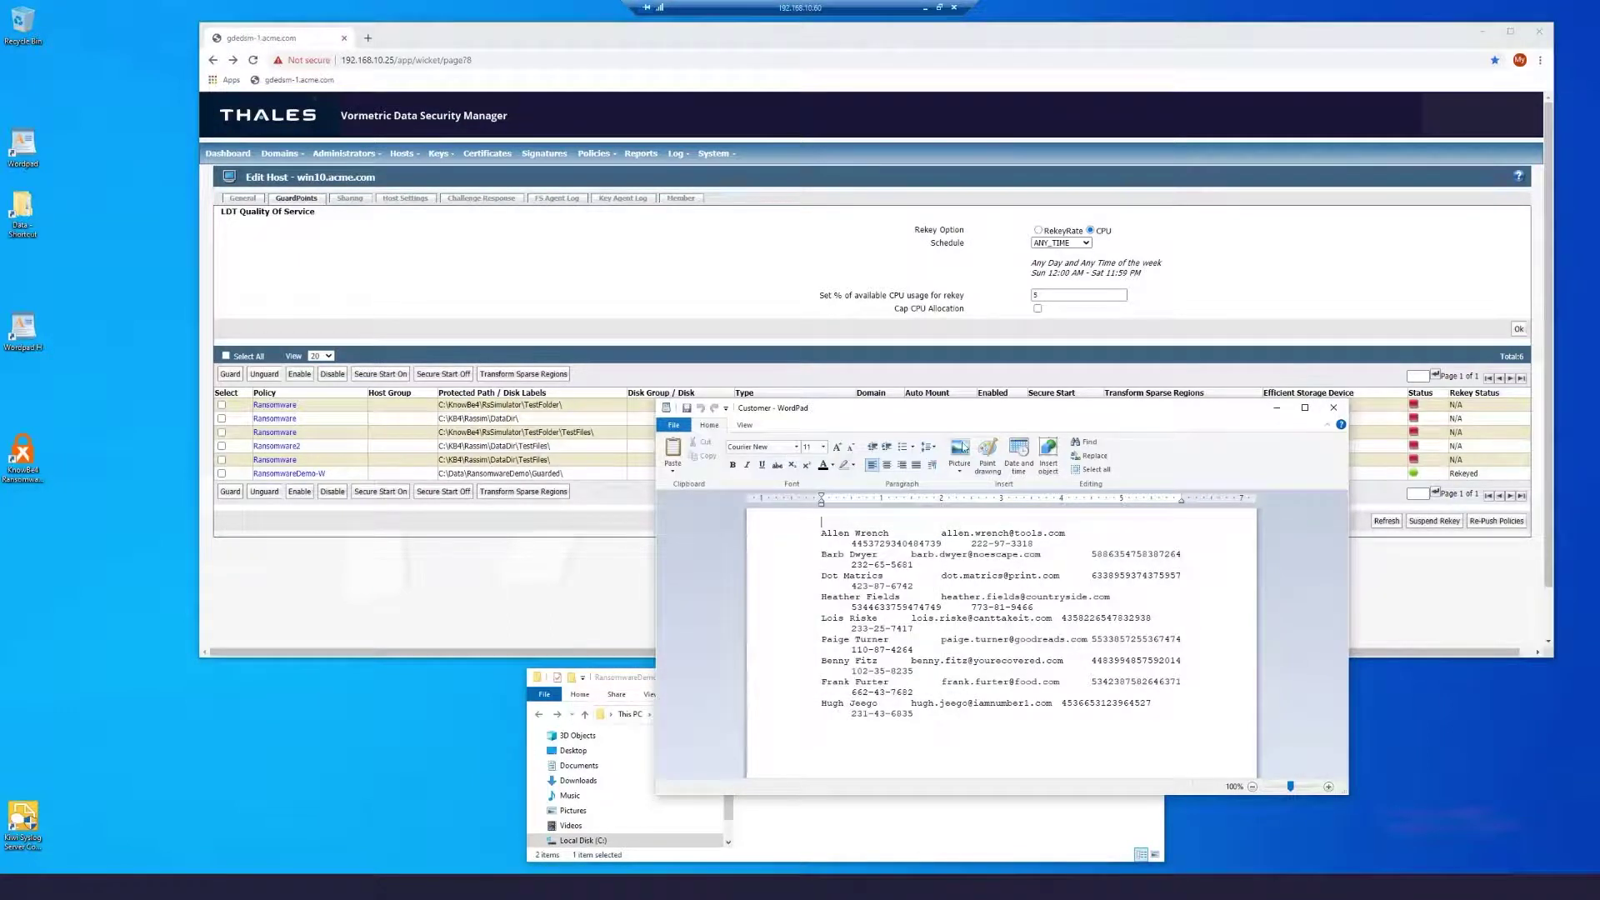
{"action": "left_click", "coordinate": [1333, 407]}
Step: Restart WordPad and view both recent Customer documents for comparison, closing the program at the end
{"action": "double_click", "coordinate": [22, 146]}
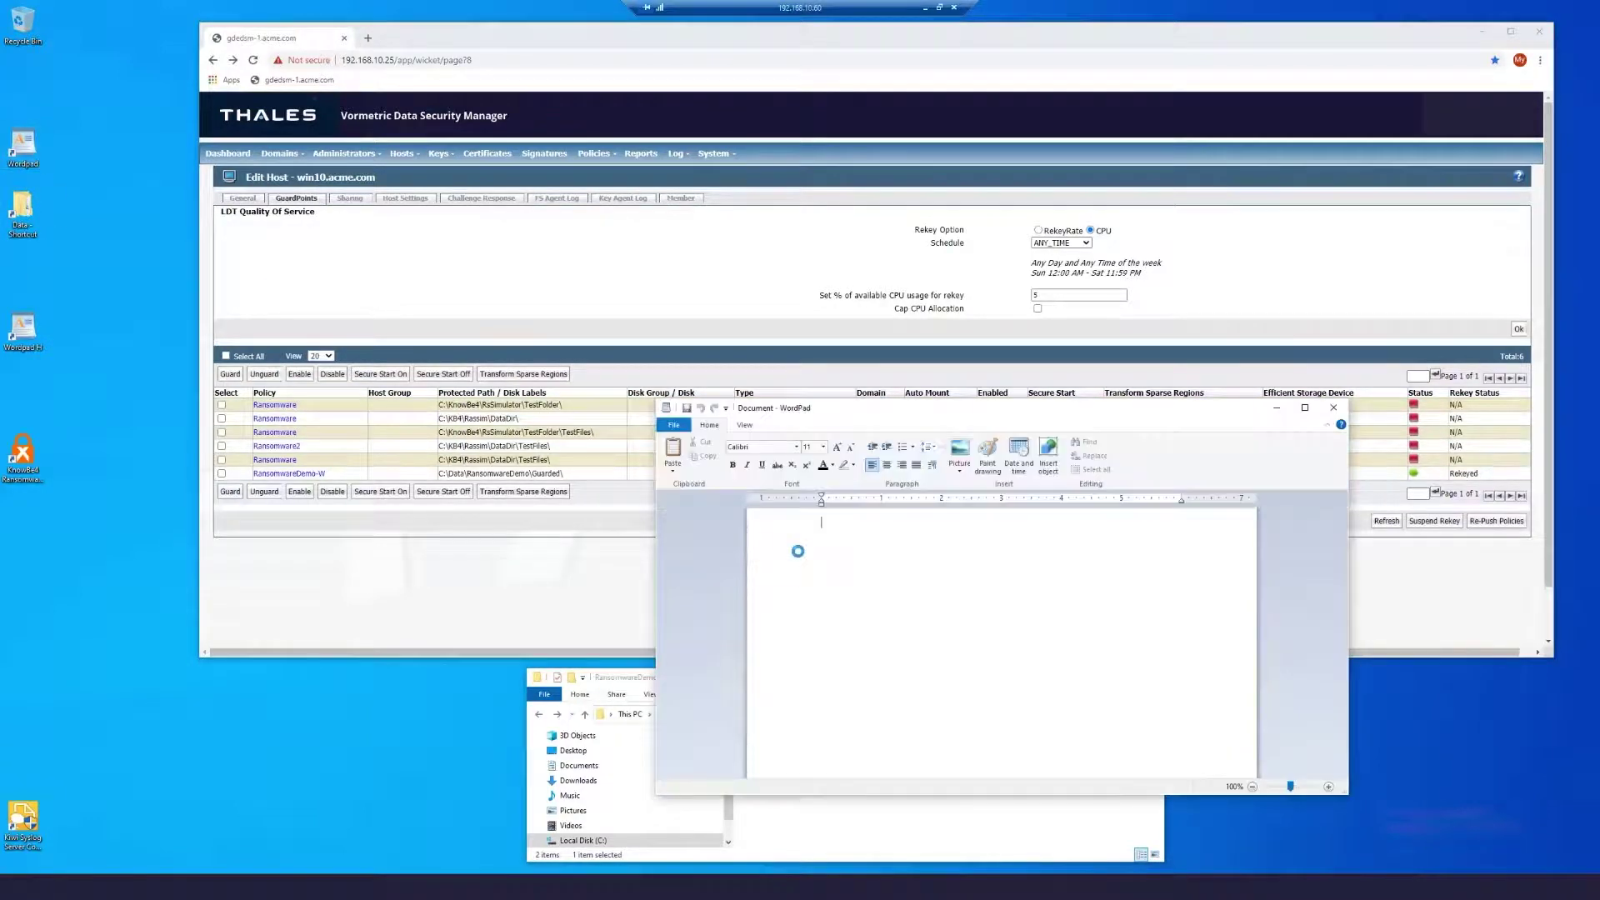
{"action": "left_click", "coordinate": [673, 425]}
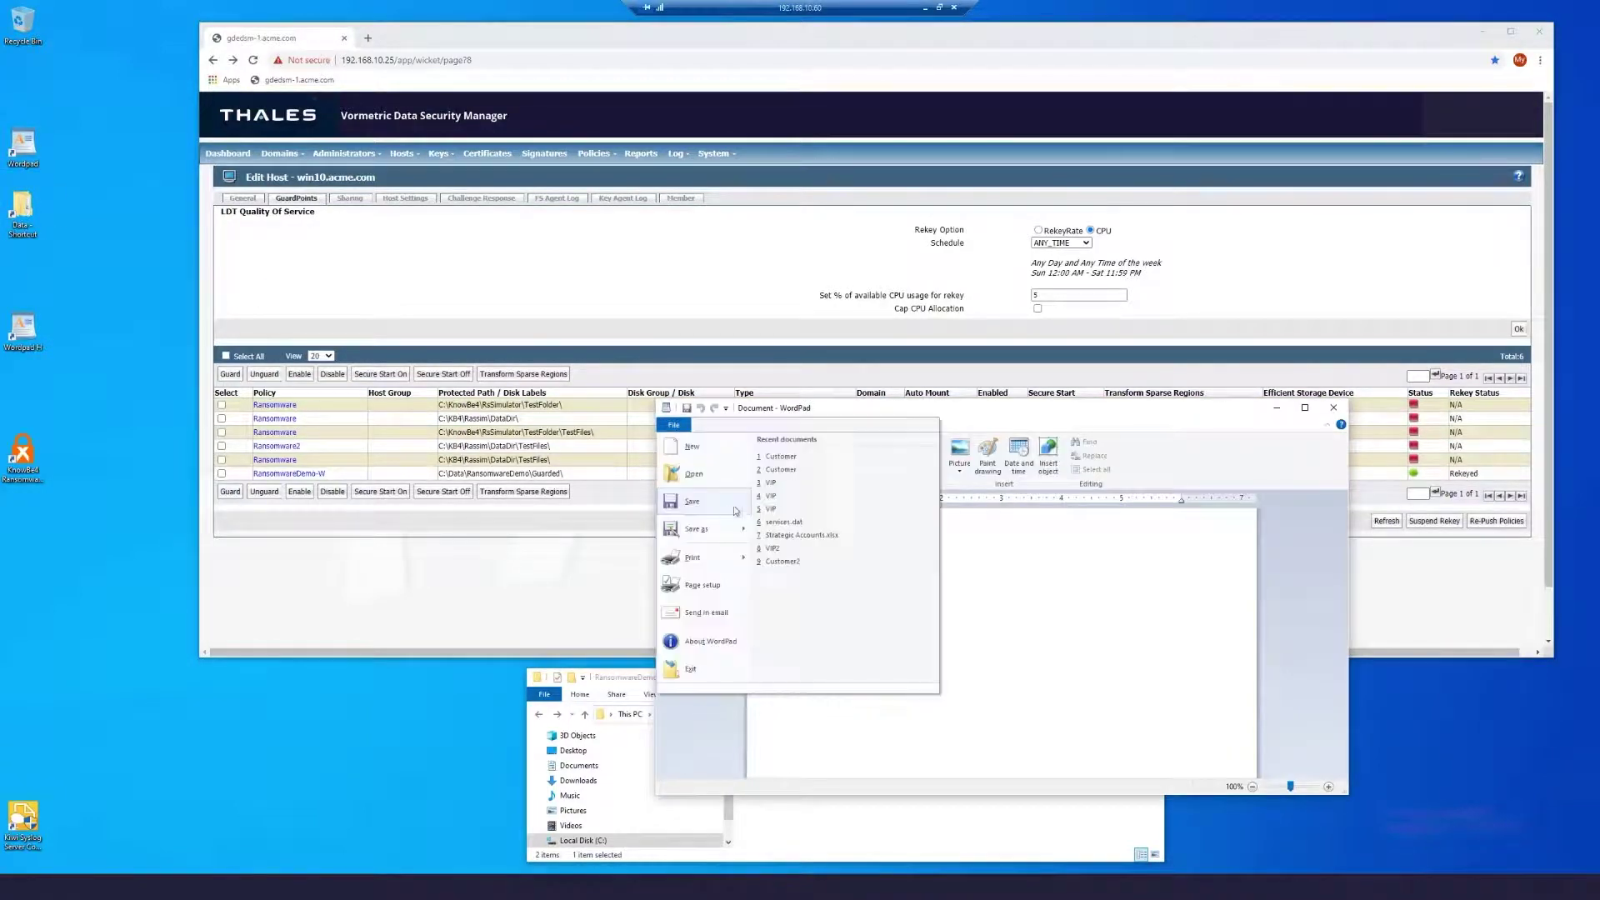
{"action": "left_click", "coordinate": [802, 470]}
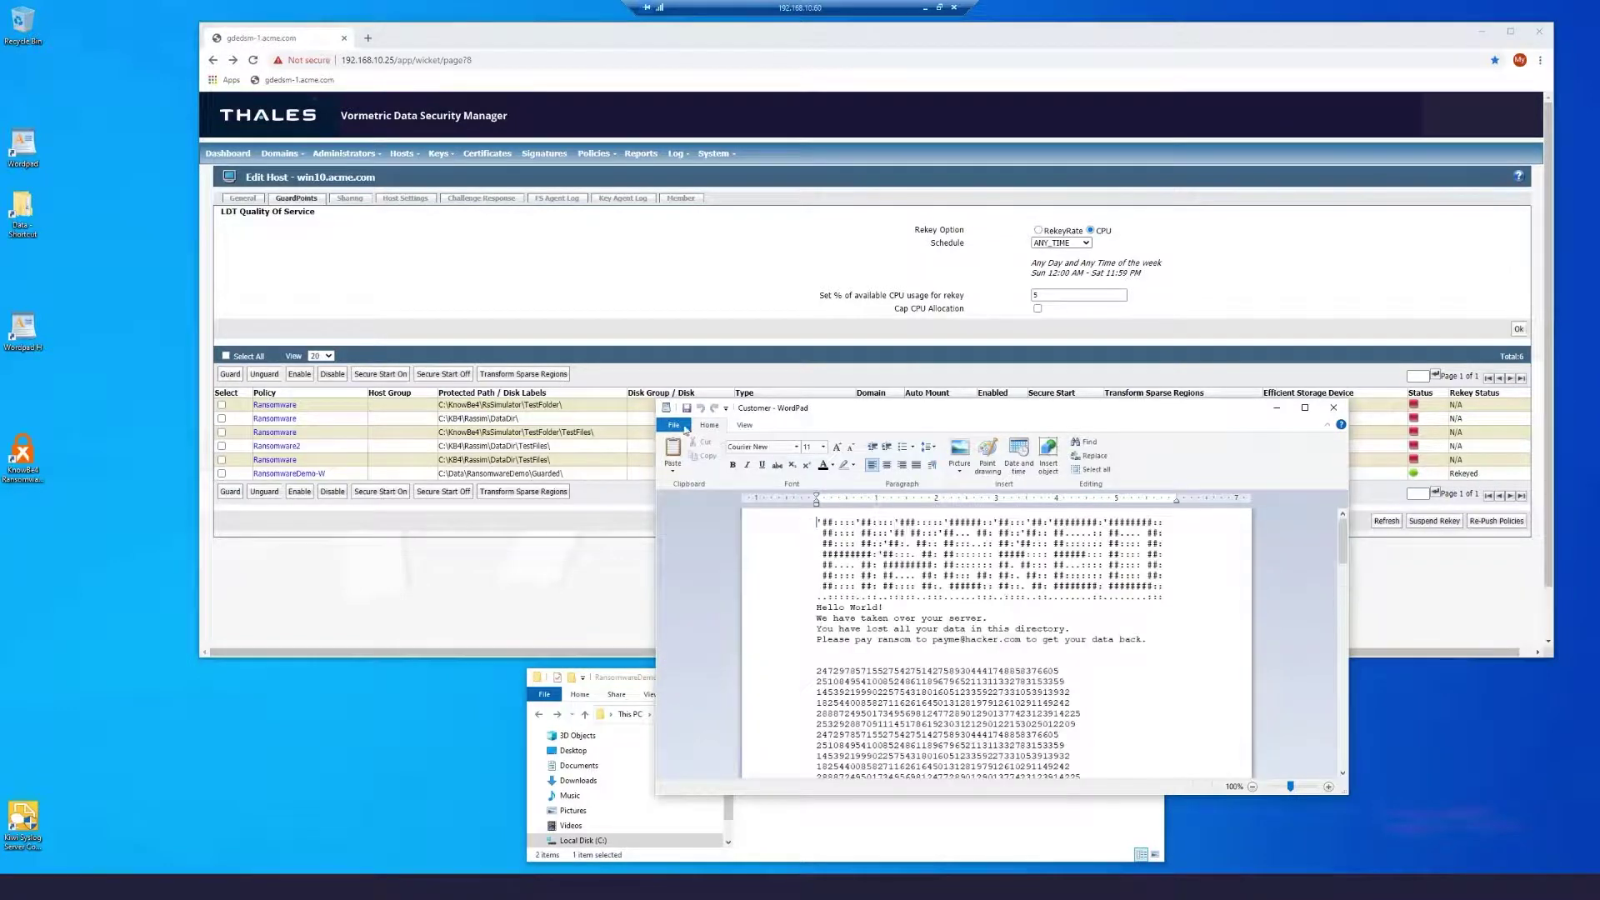
{"action": "left_click", "coordinate": [674, 425]}
{"action": "left_click", "coordinate": [780, 469]}
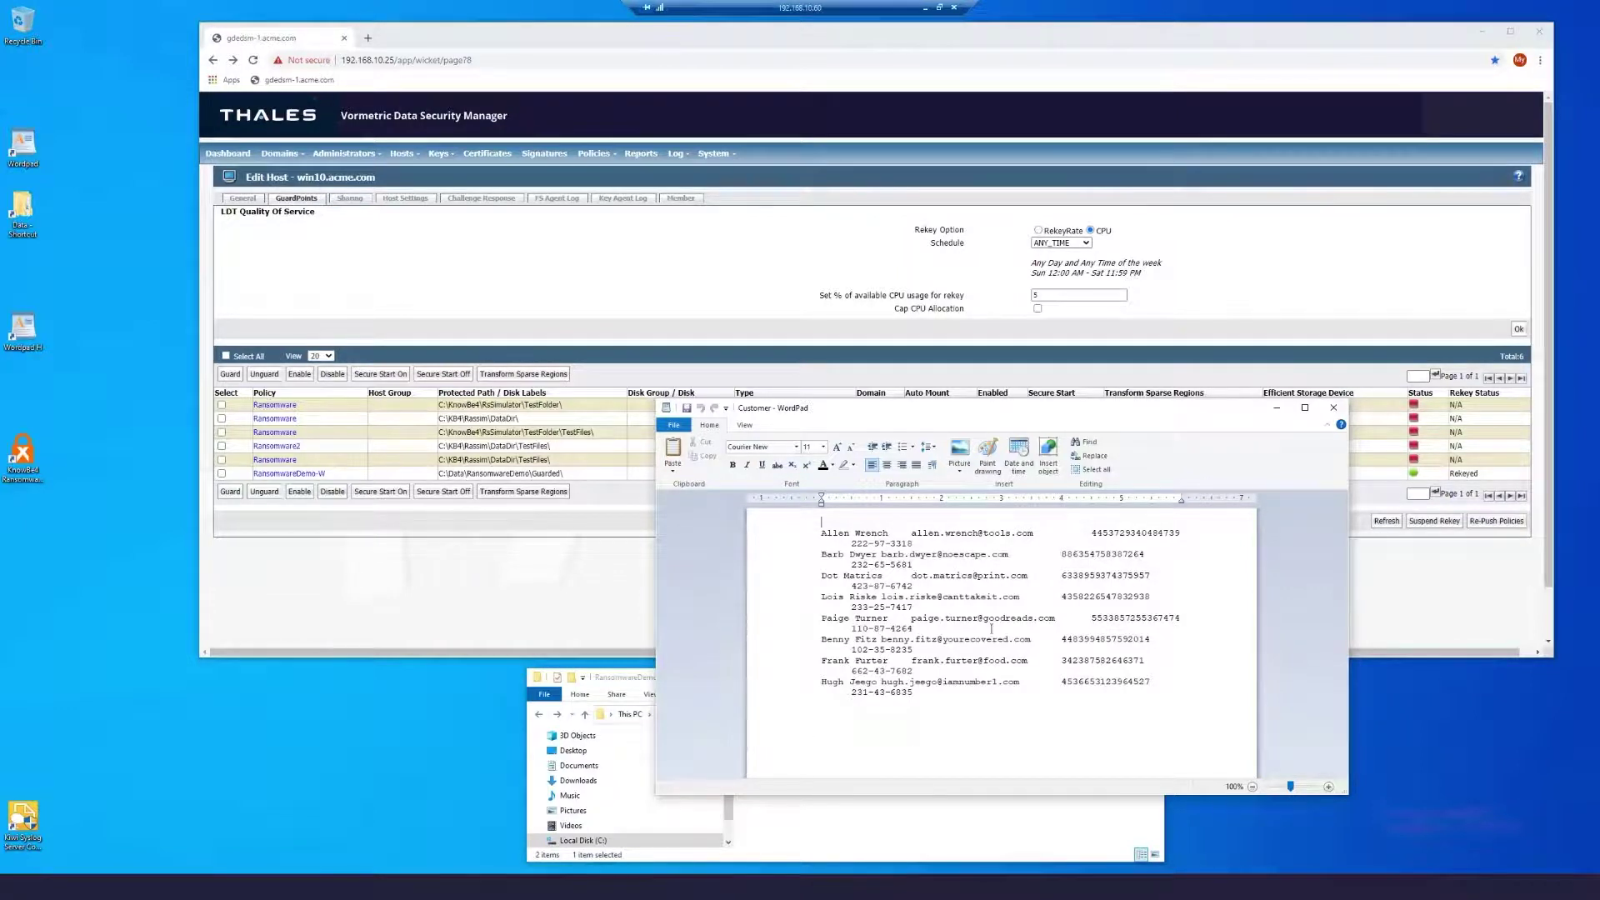
{"action": "left_click", "coordinate": [1333, 407]}
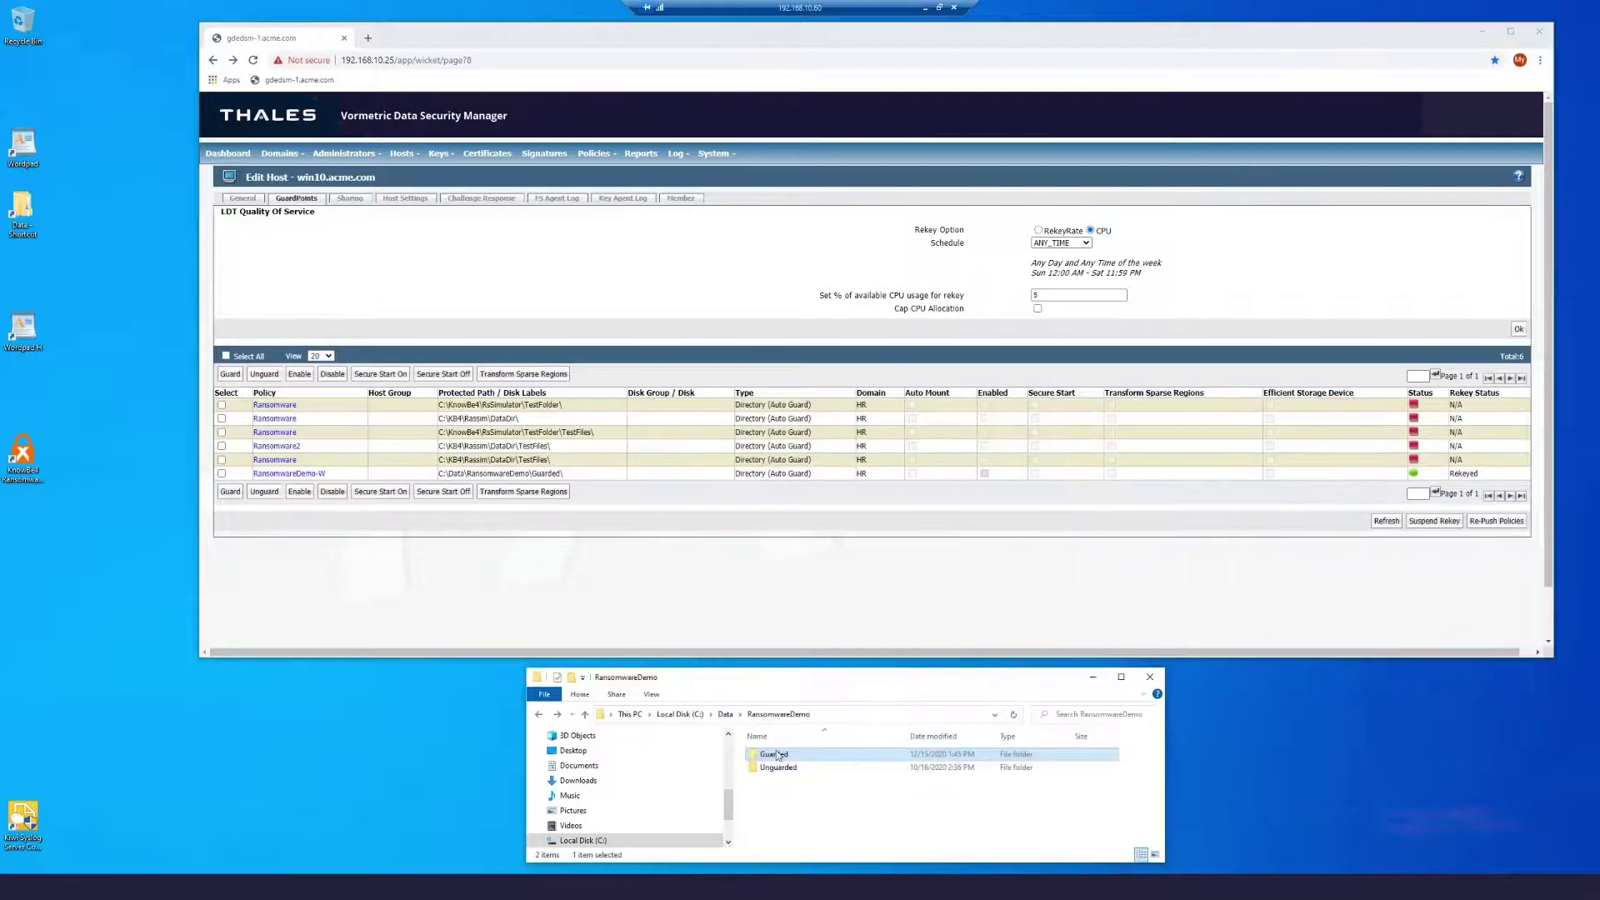
Step: Try to open the Guarded folder under C:\Data\RansomwareDemo in File Explorer
{"action": "double_click", "coordinate": [777, 755]}
{"action": "left_click_drag", "start_coordinate": [816, 373], "coordinate": [650, 608]}
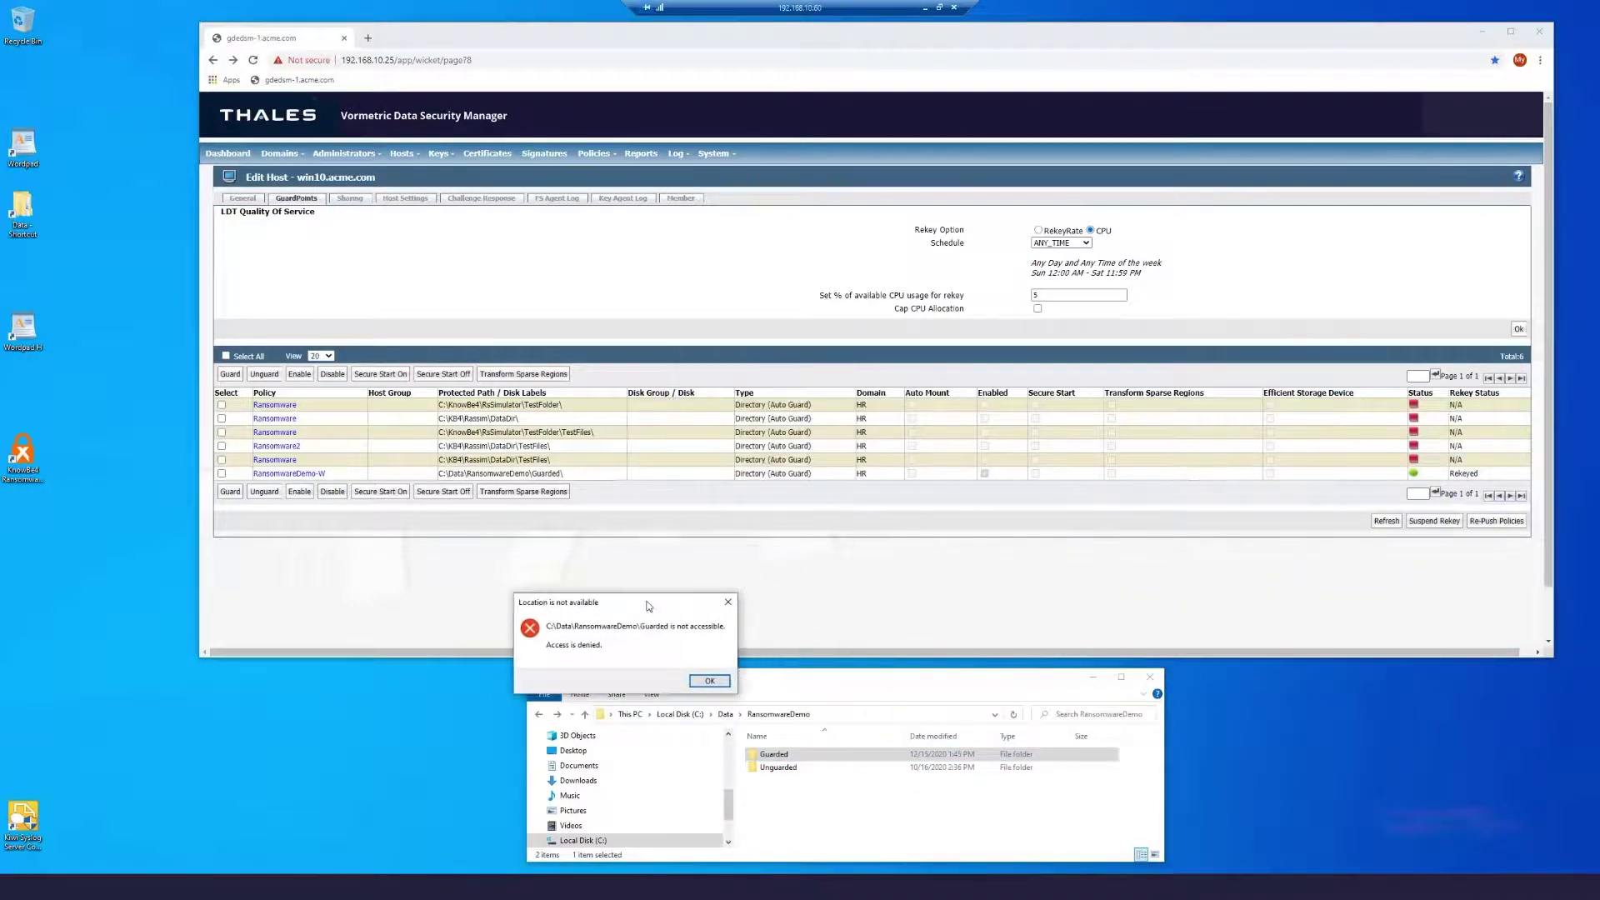
{"action": "left_click", "coordinate": [711, 682]}
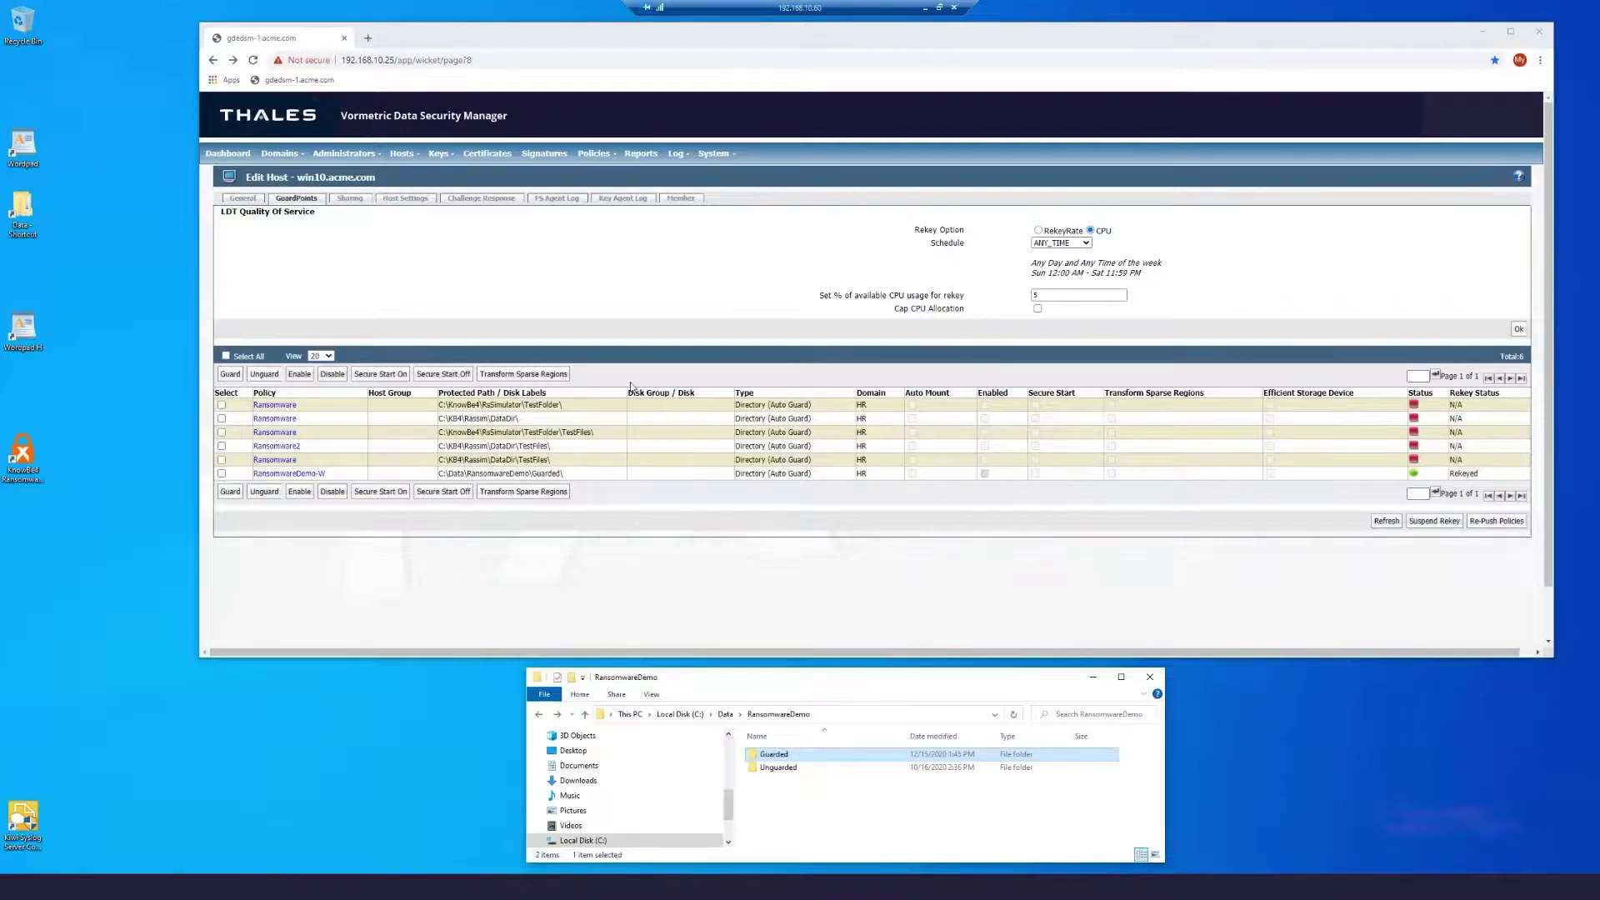
Step: Open the recent document C:\Data\RansomwareDemo\Guarded\Sensitive\Customer.txt in WordPad
{"action": "left_click", "coordinate": [25, 150]}
{"action": "double_click", "coordinate": [24, 150]}
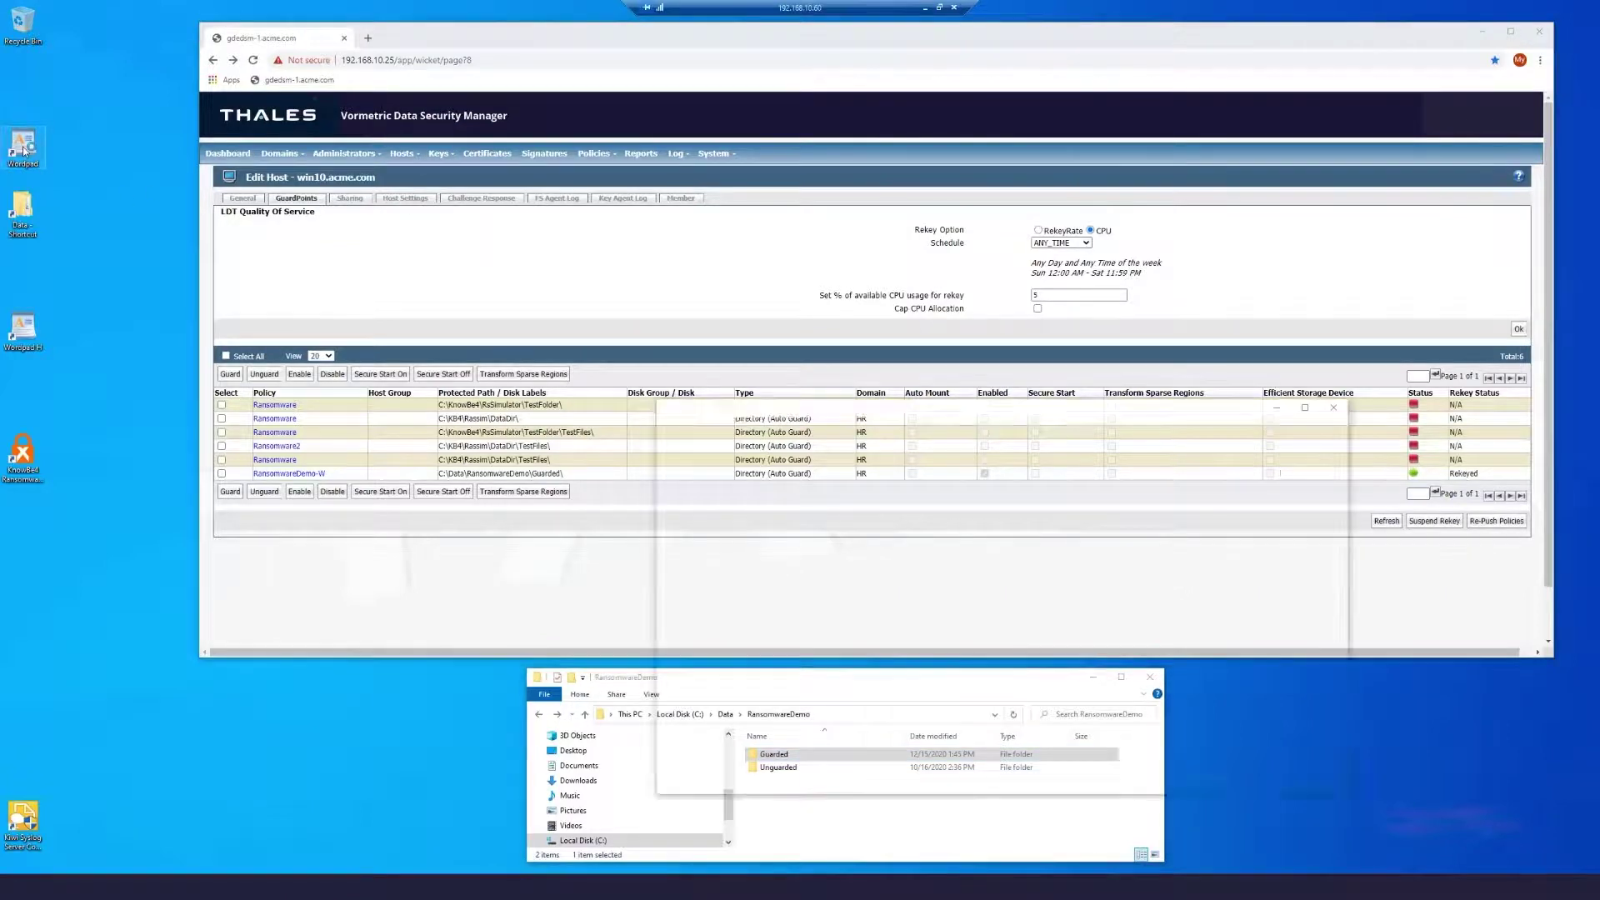
{"action": "left_click", "coordinate": [674, 426]}
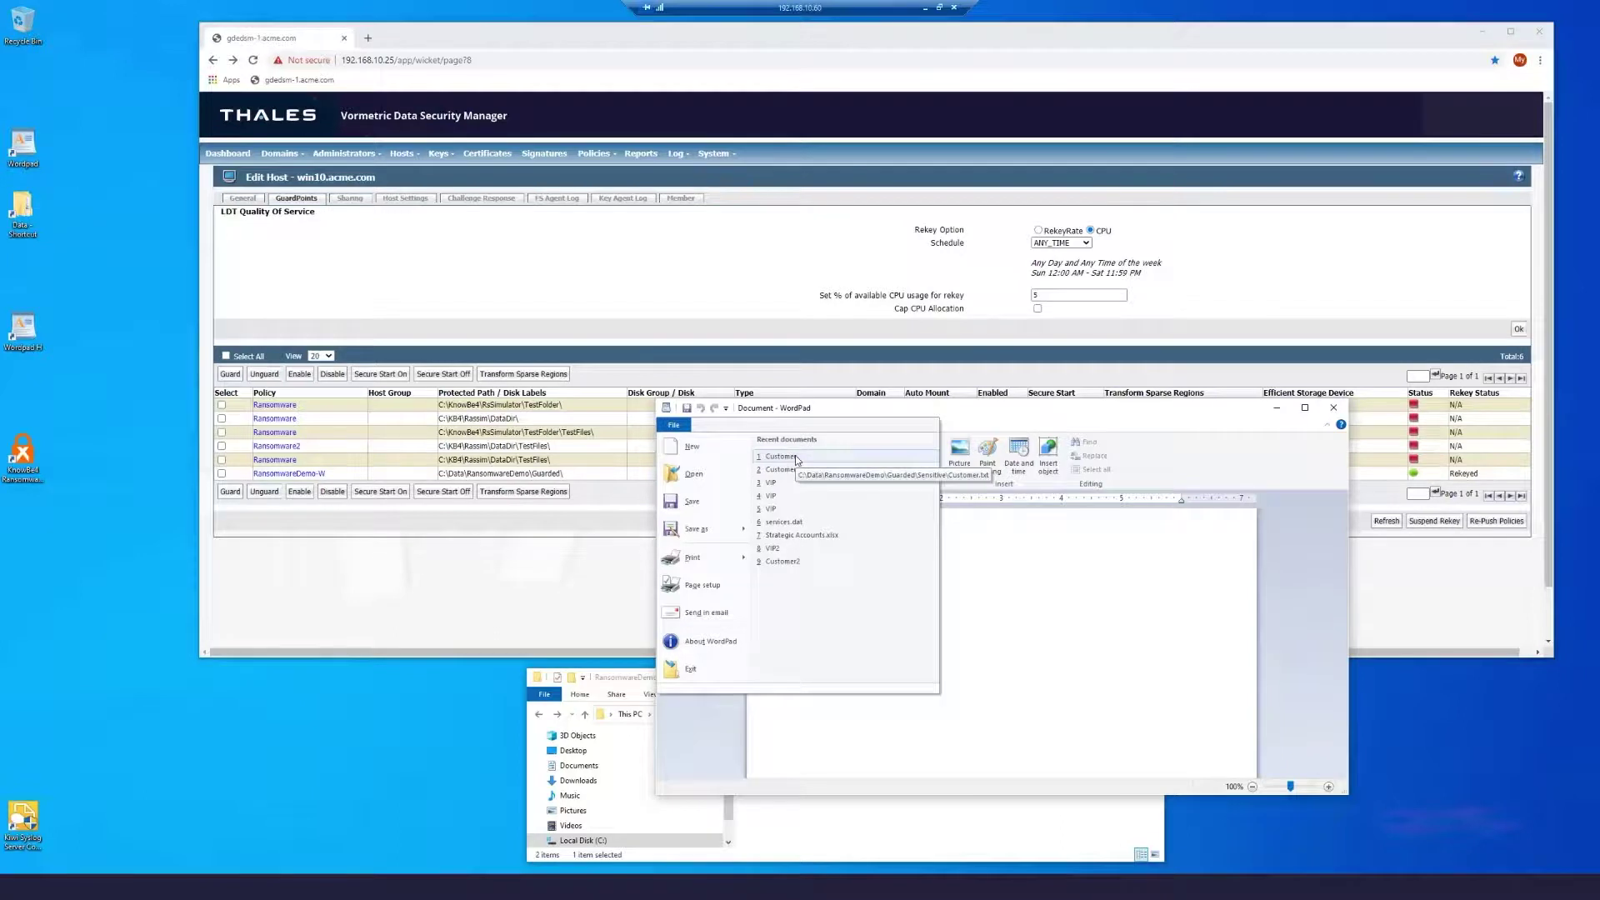
{"action": "left_click", "coordinate": [780, 456]}
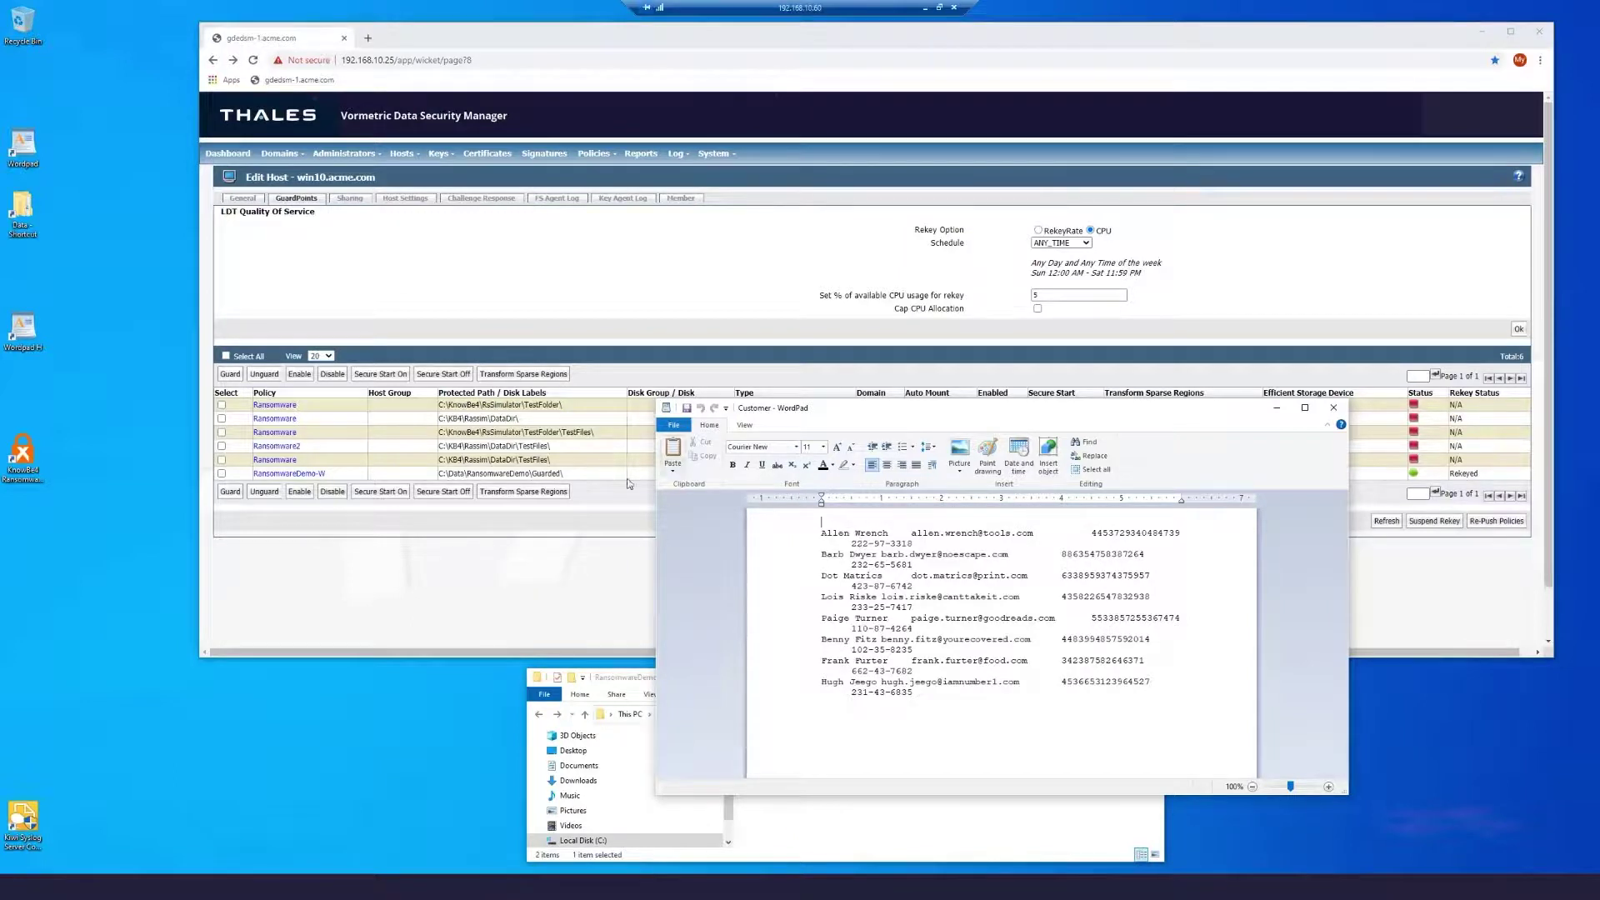
Step: Switch to Vormetric Data Security Manager and view the RansomwareDemo-W policy's rules, returning to the host's guard points
{"action": "left_click", "coordinate": [385, 575]}
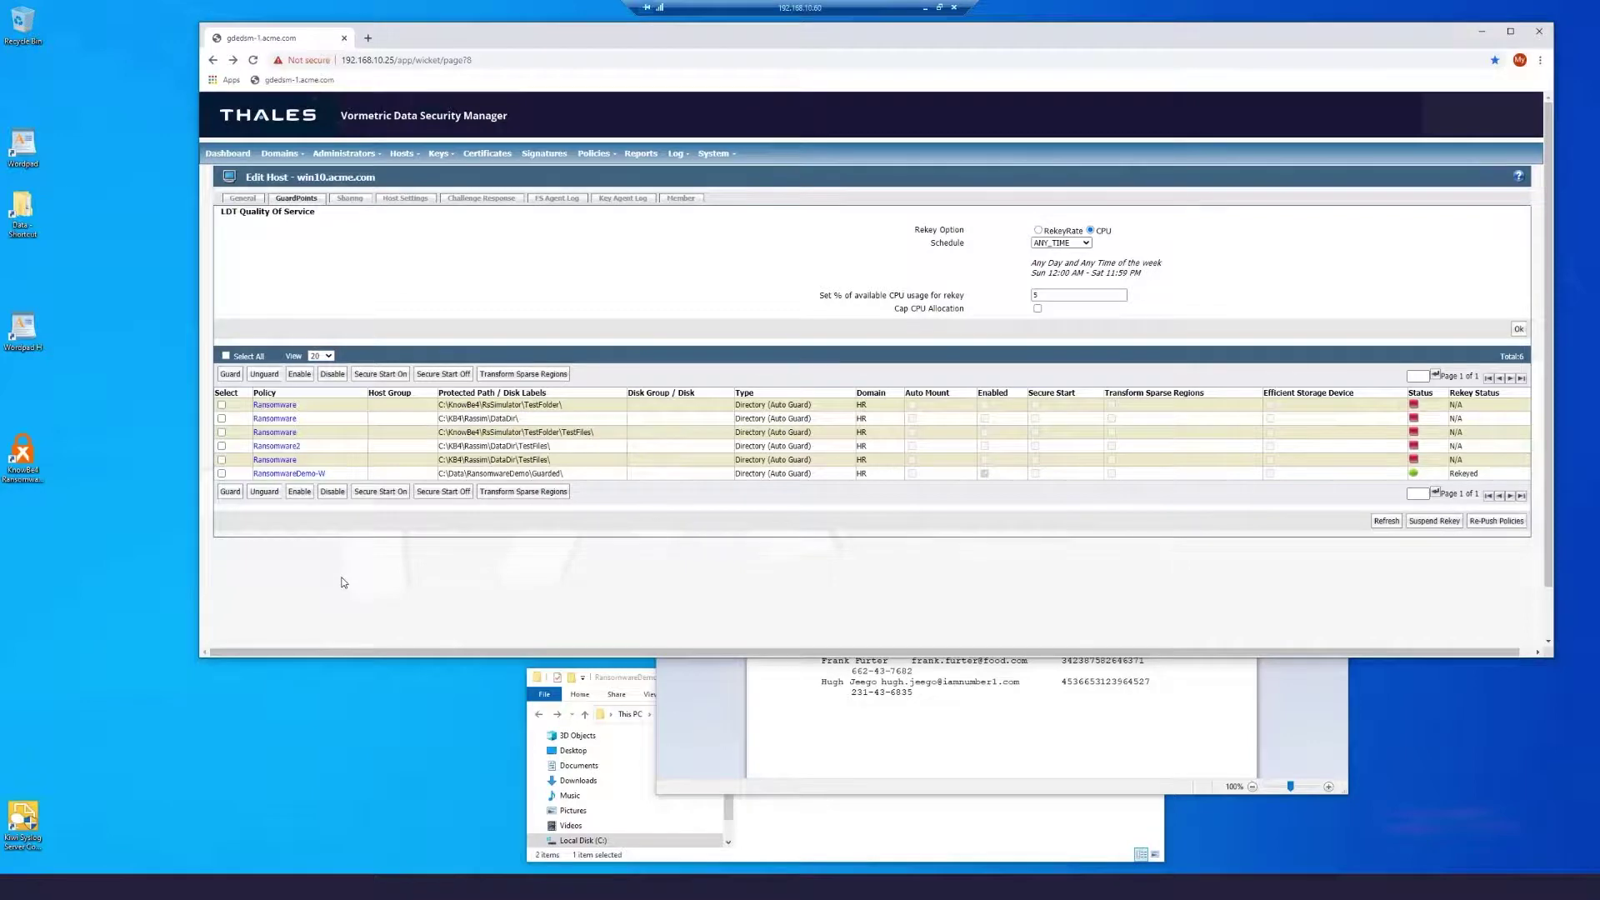
{"action": "left_click", "coordinate": [291, 474]}
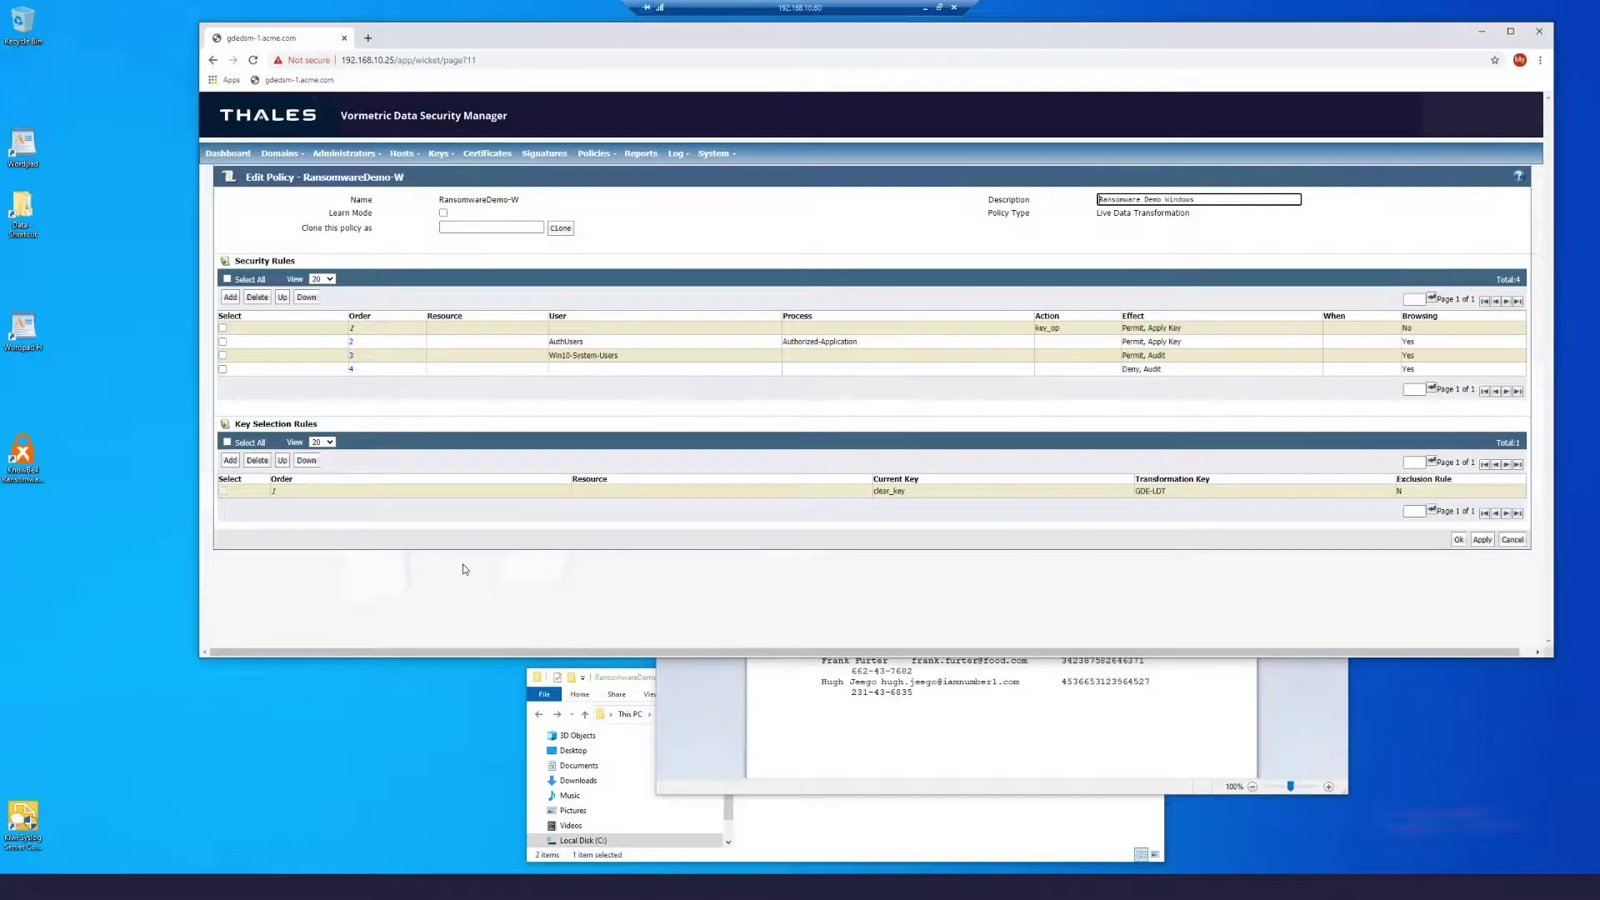
{"action": "key", "text": "alt+Left"}
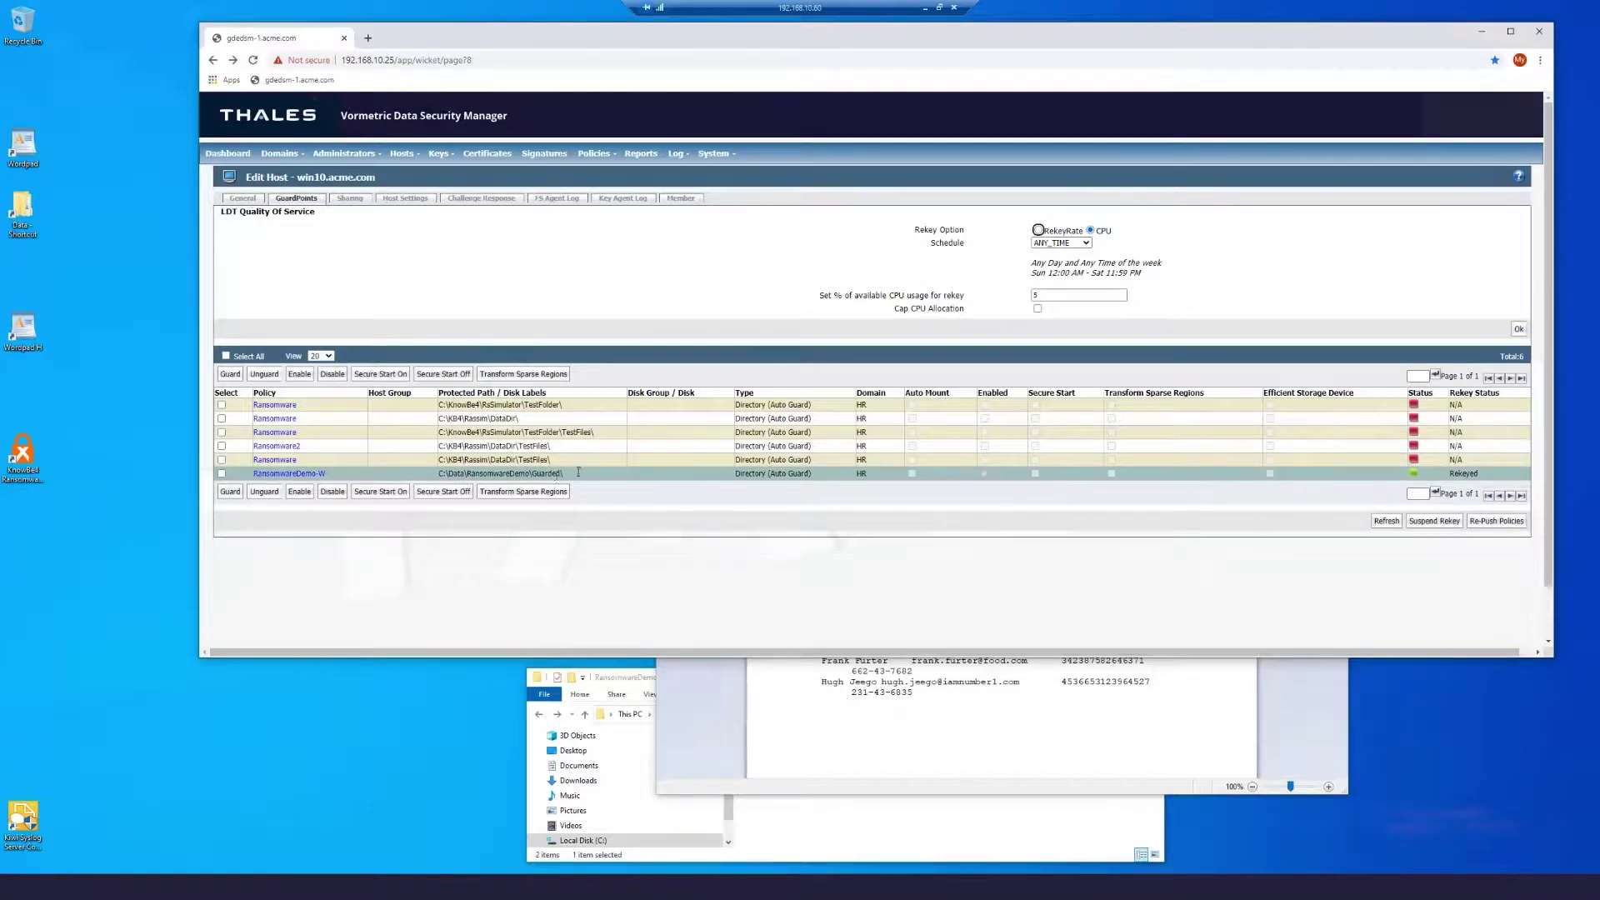
Step: Highlight "Guarded" in the RansomwareDemo-W protected path and close the Customer document in WordPad
{"action": "double_click", "coordinate": [547, 474]}
{"action": "left_click", "coordinate": [873, 788]}
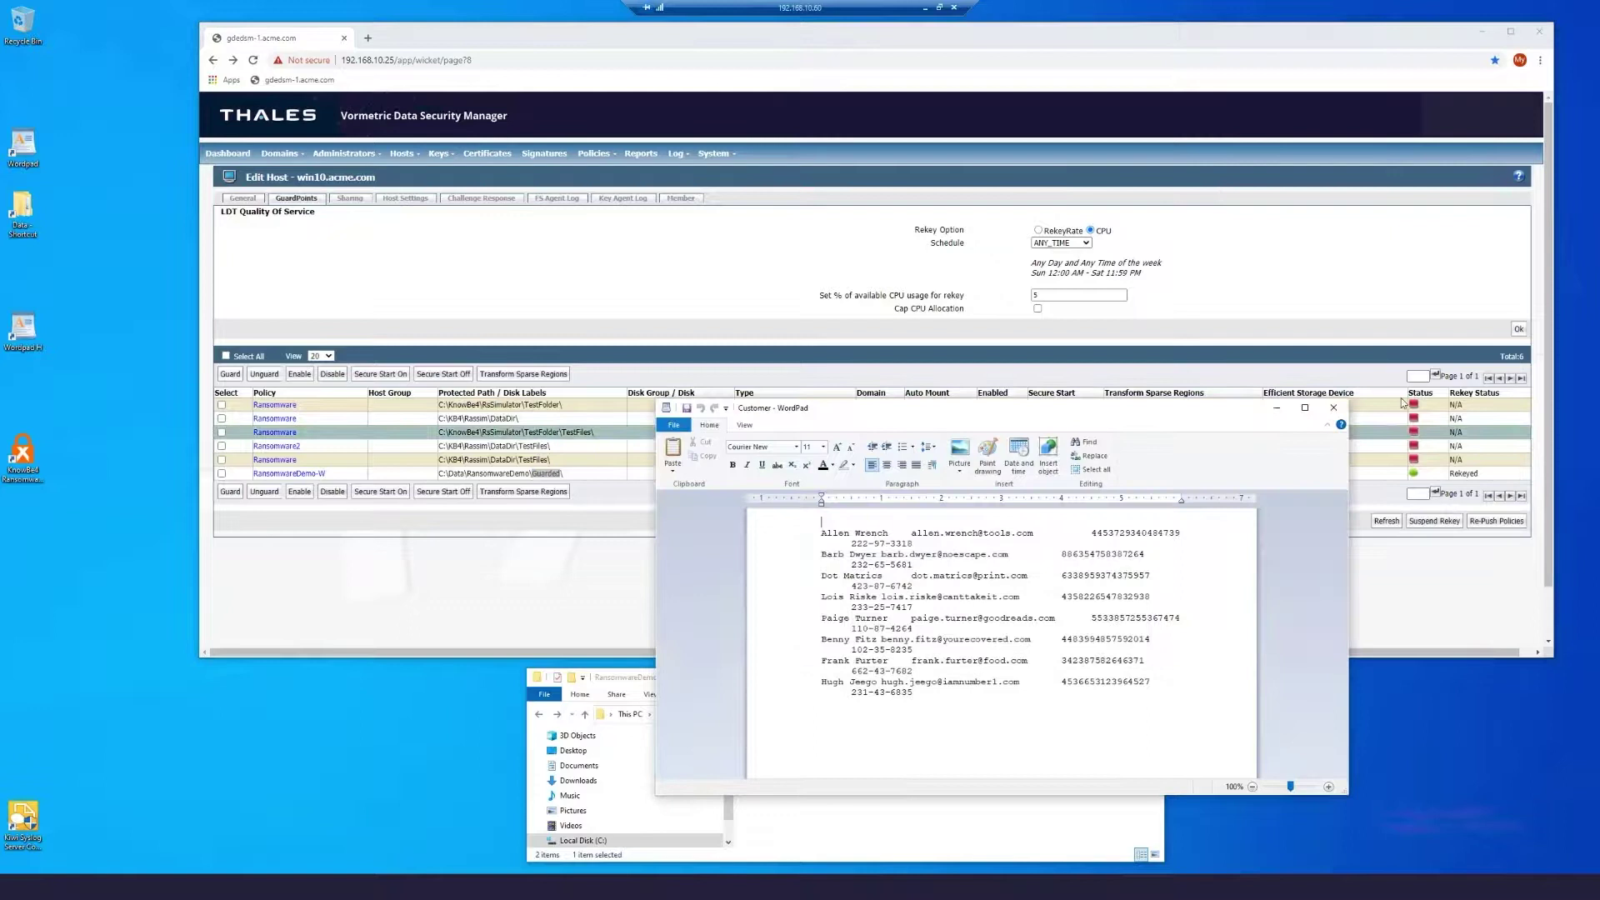
{"action": "left_click", "coordinate": [1333, 408]}
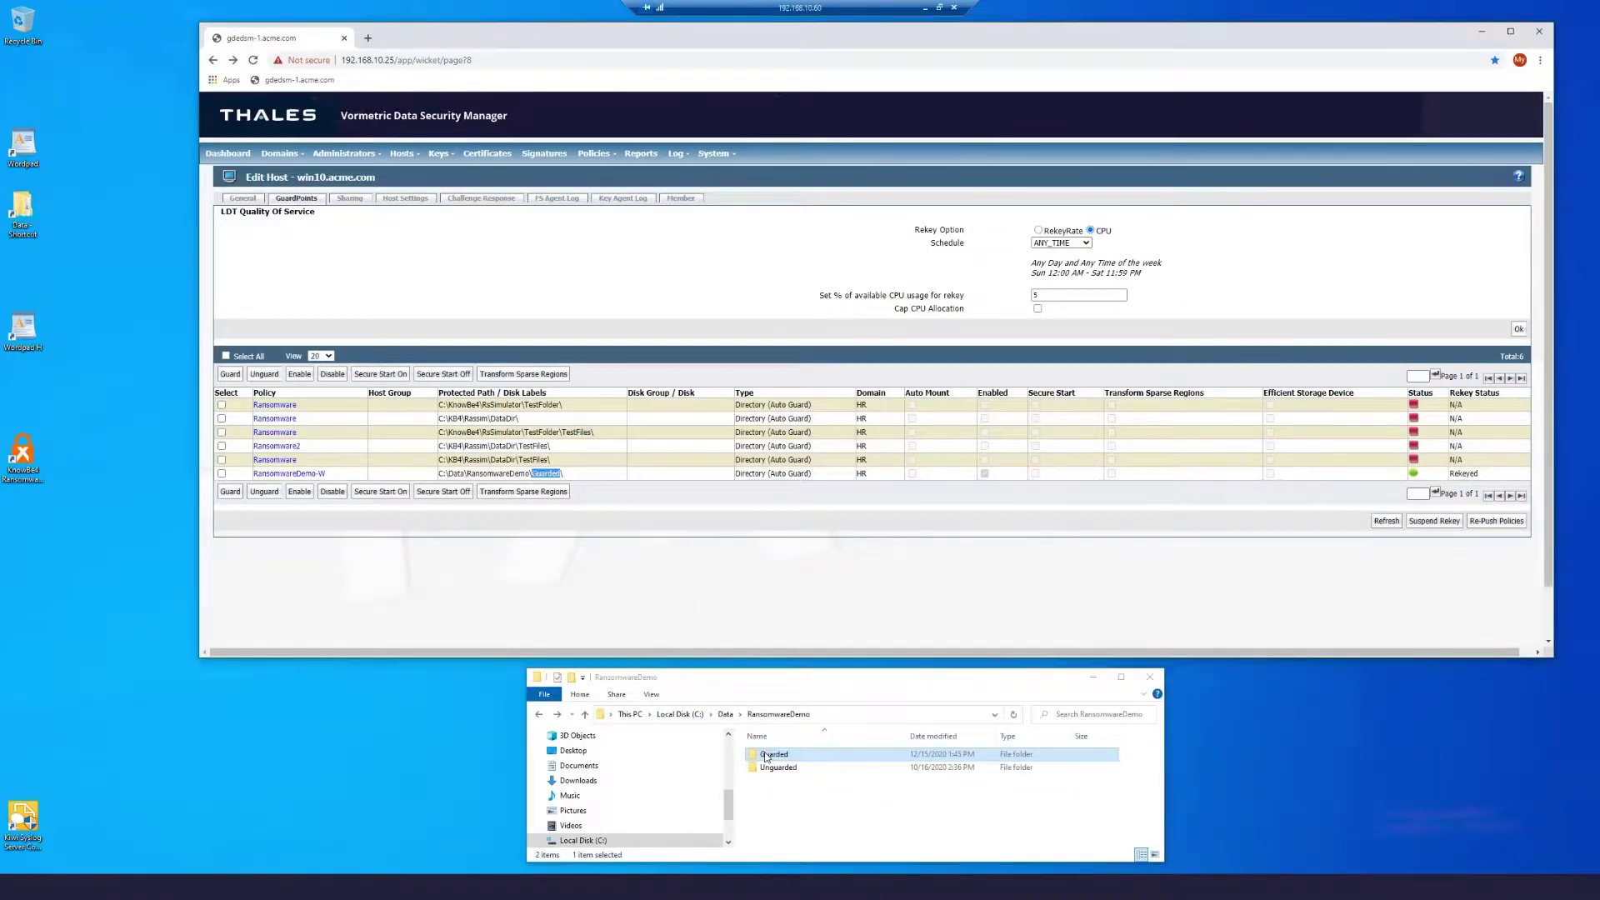
Step: Review the RansomwareDemo-W policy's rules again, and open the signature list of the Win10VM signature set
{"action": "left_click", "coordinate": [617, 619]}
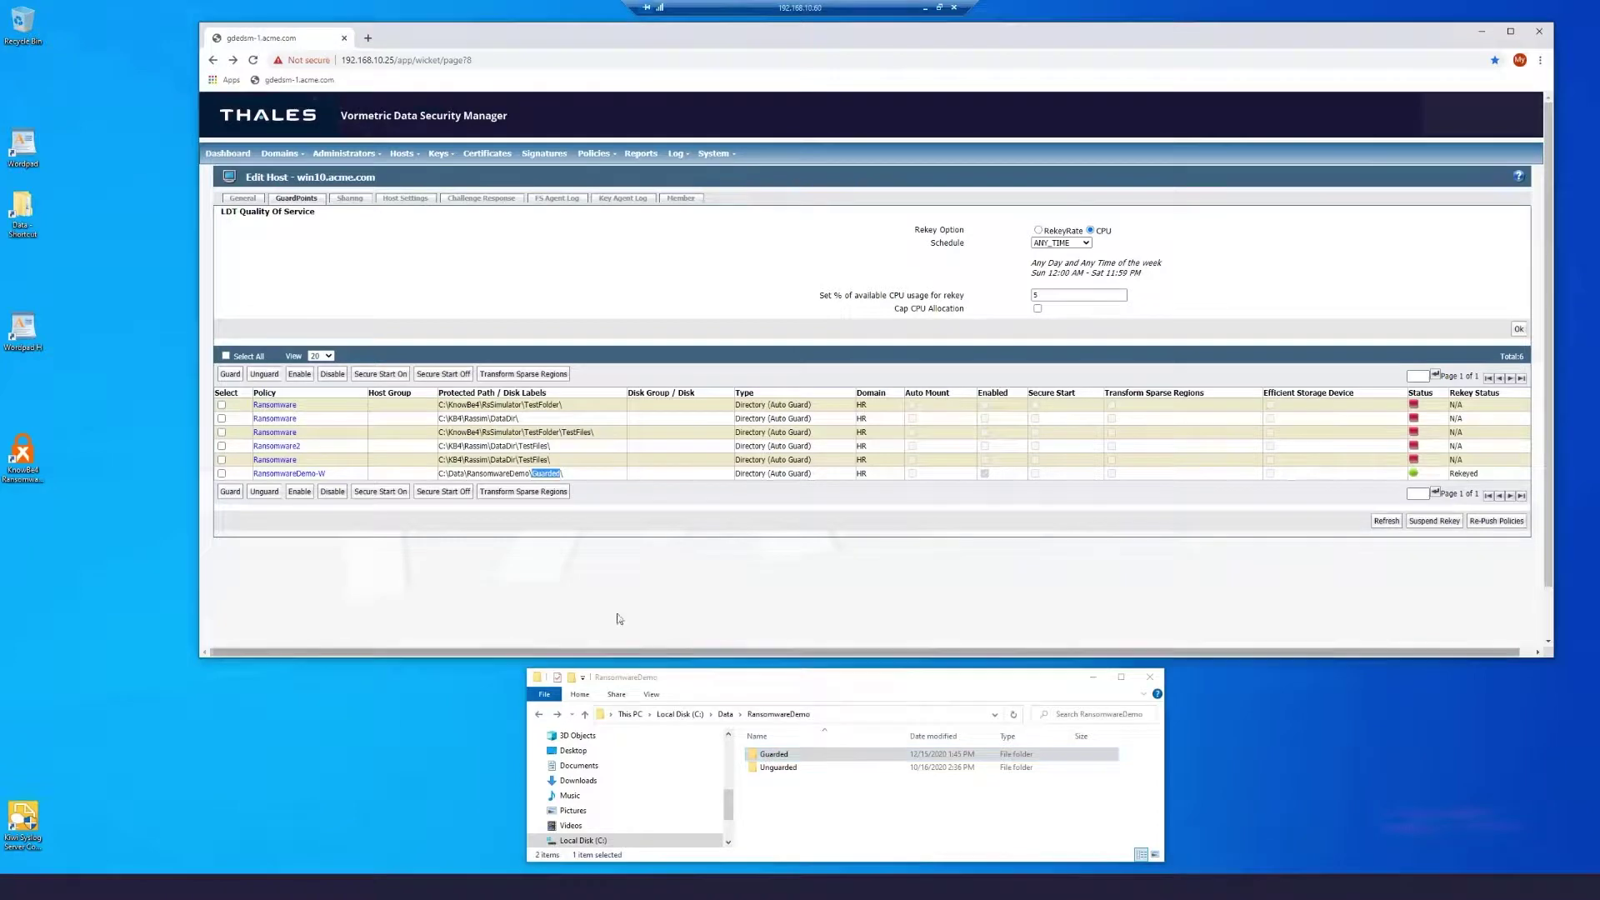
{"action": "left_click", "coordinate": [301, 474]}
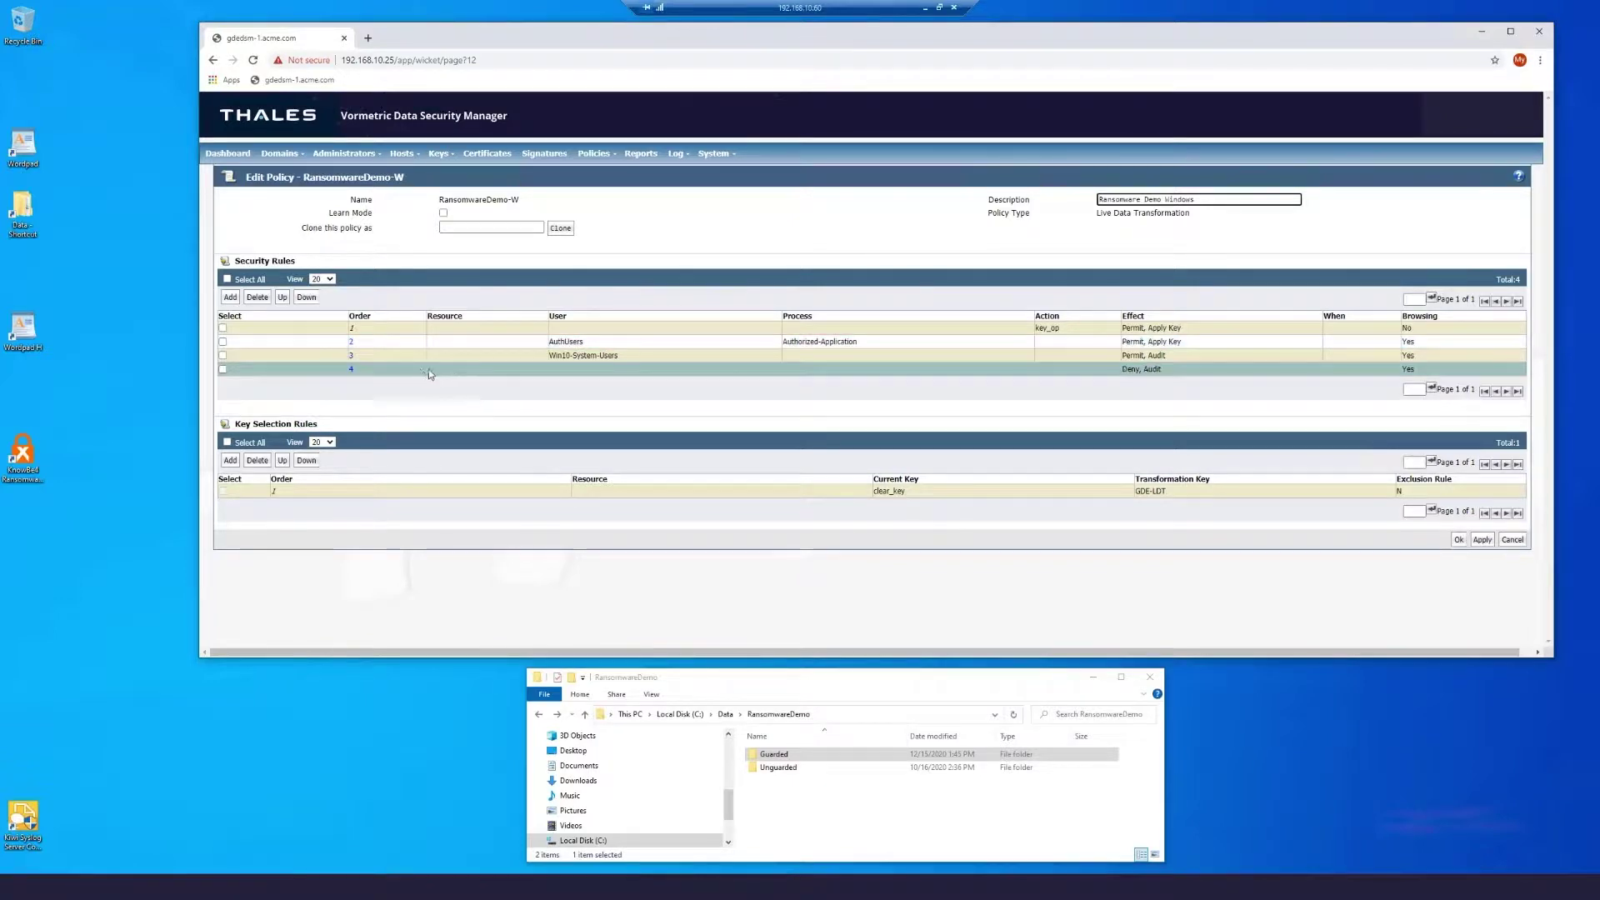
{"action": "left_click", "coordinate": [542, 155]}
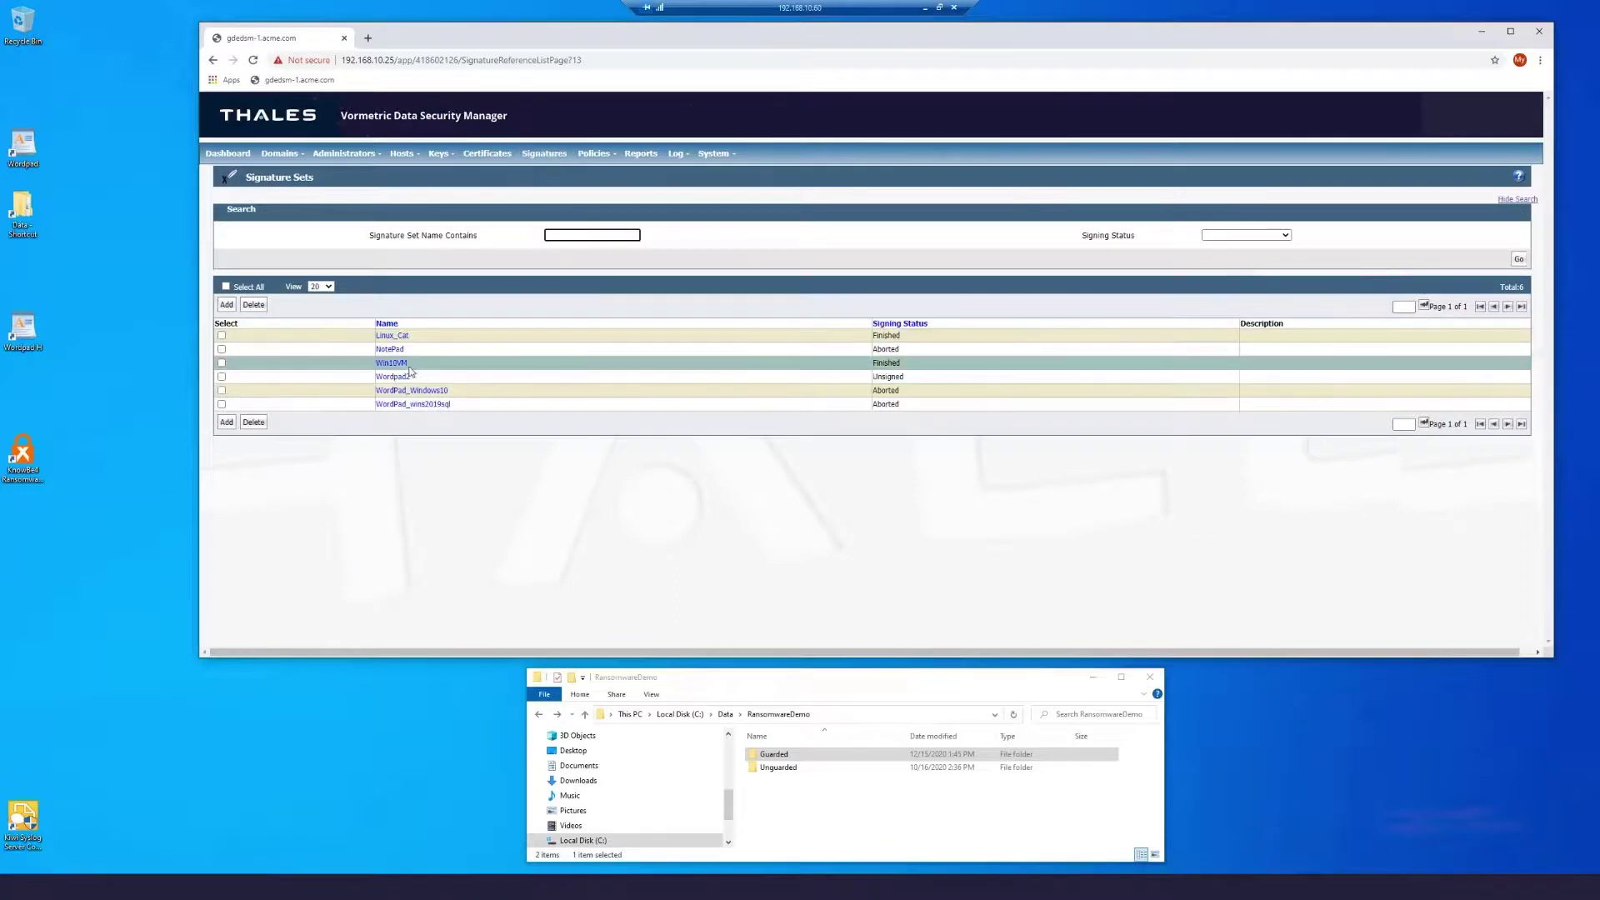
{"action": "left_click", "coordinate": [400, 365]}
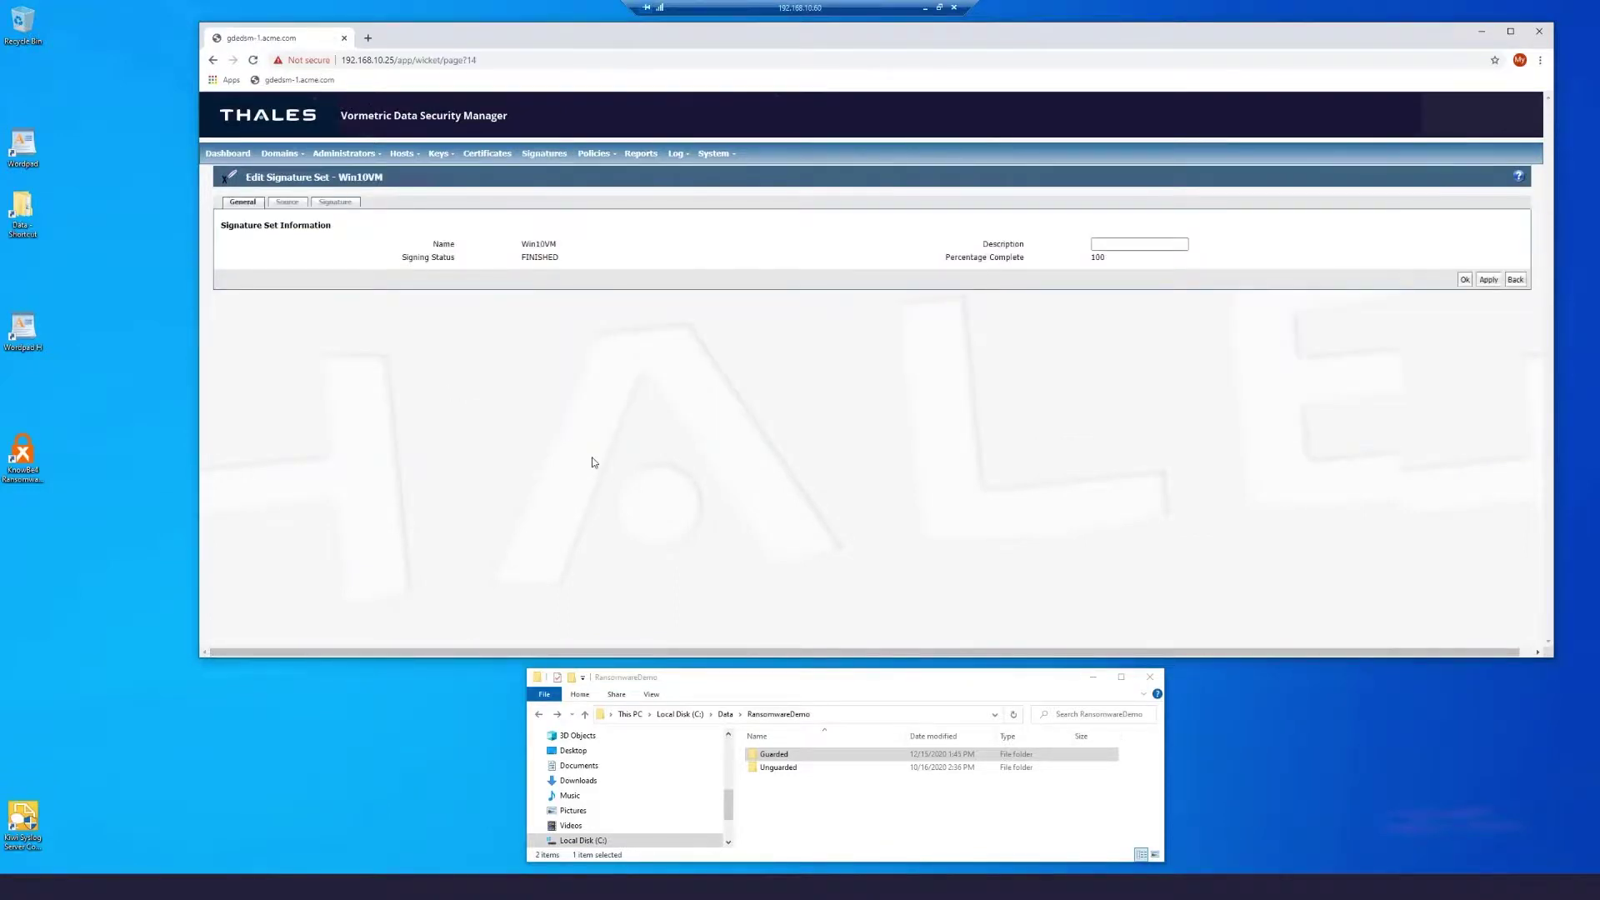
{"action": "left_click", "coordinate": [335, 203]}
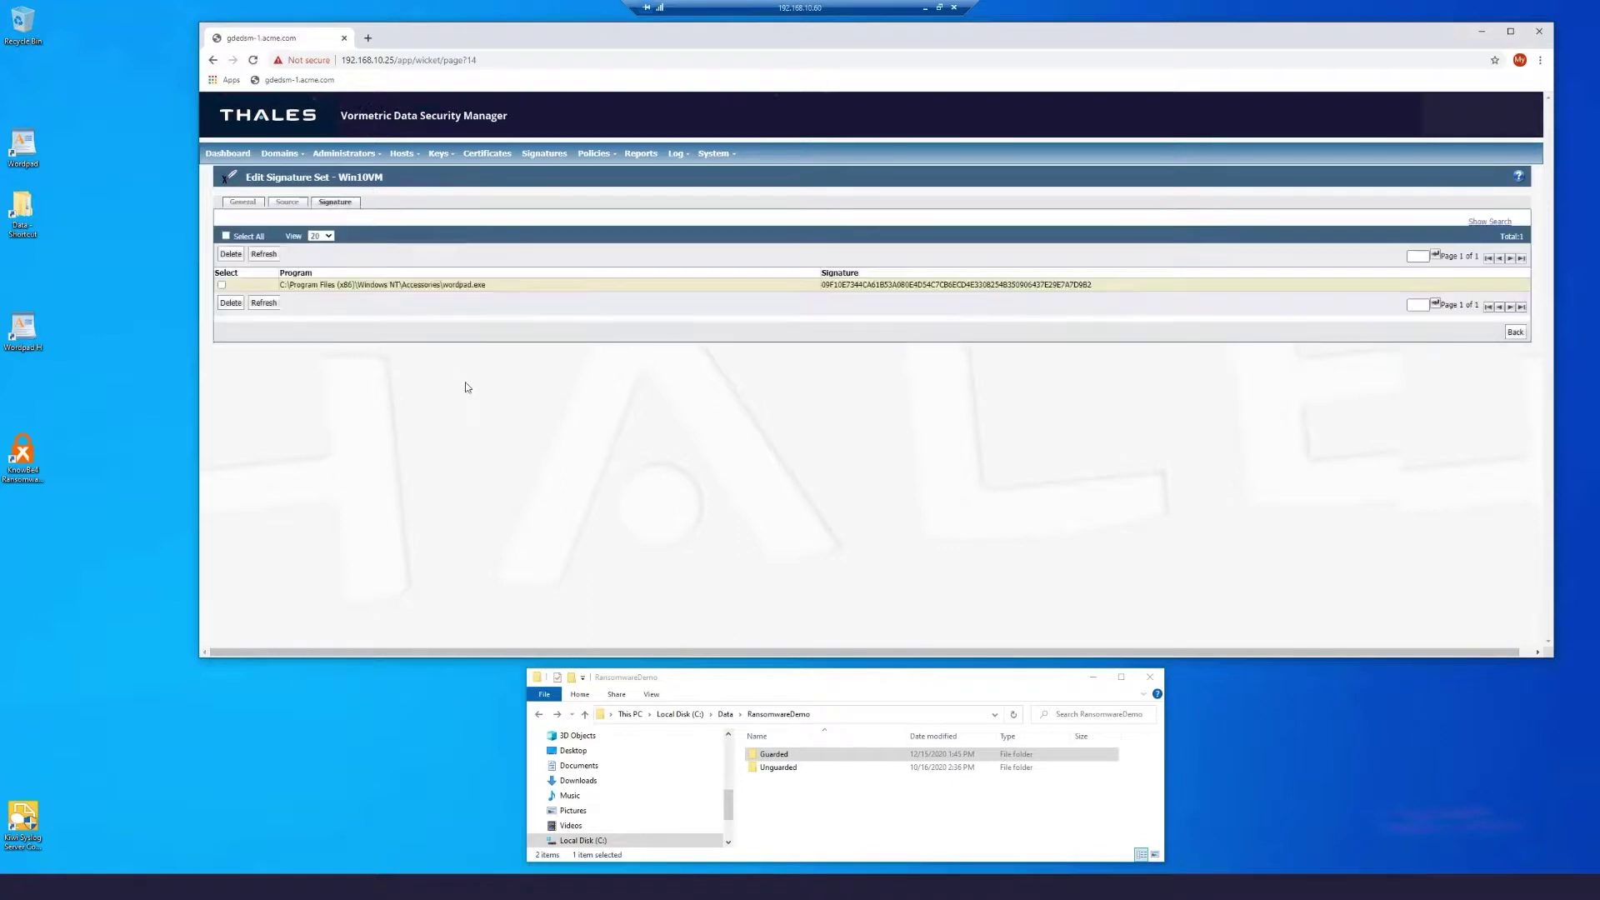